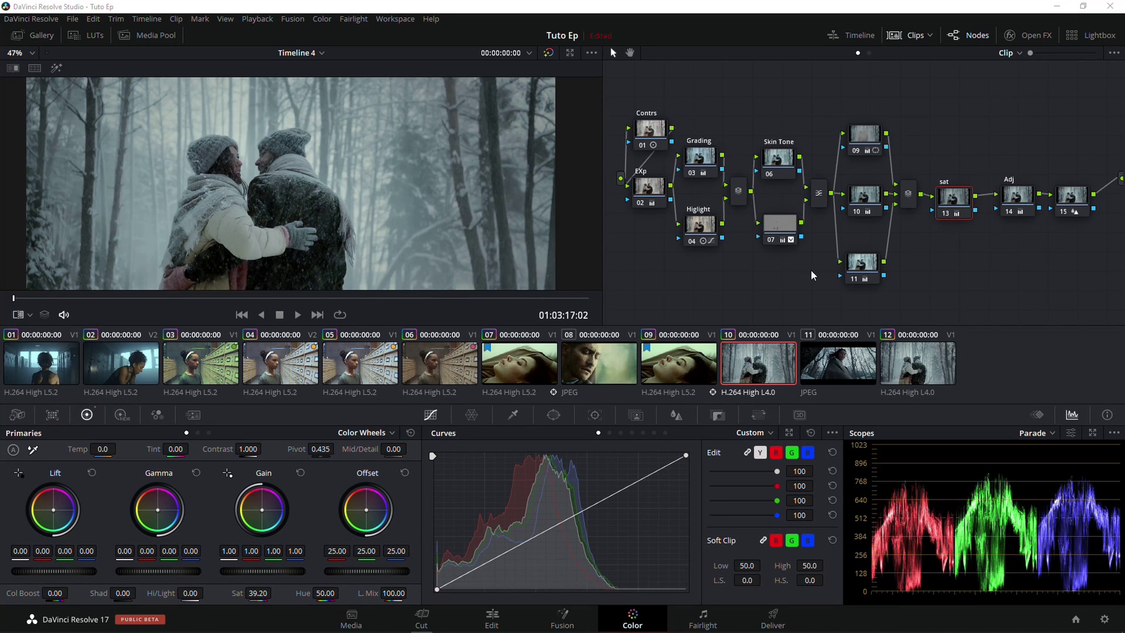
Step: View reference clip 11 full screen, then delete every node in clip 12's graph
left_click(853, 361)
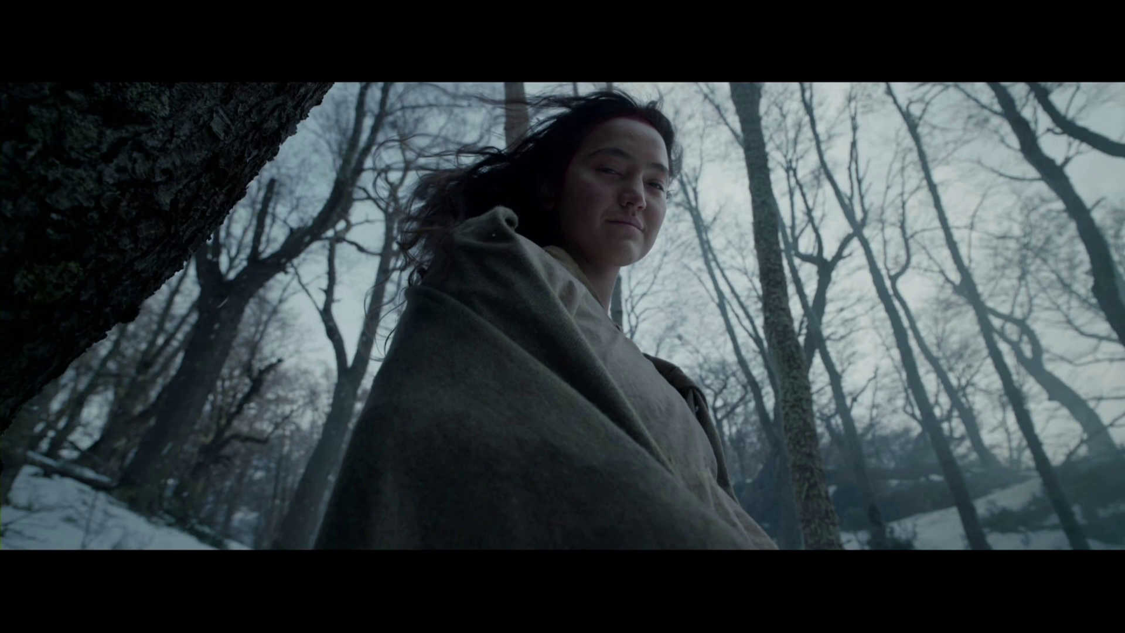
key("Escape")
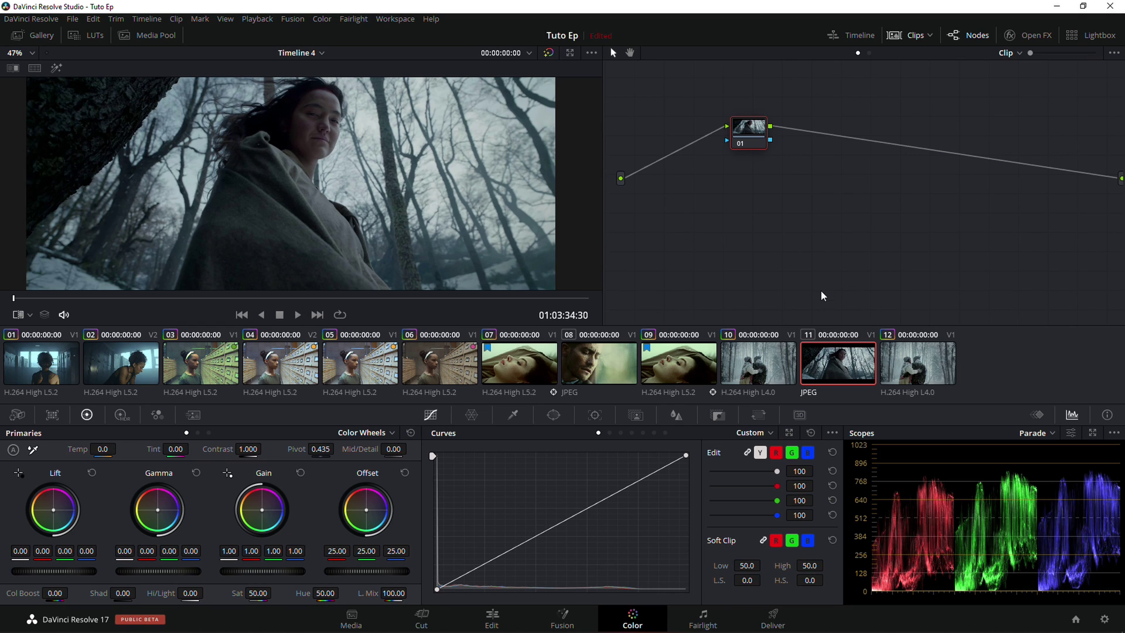
left_click(915, 368)
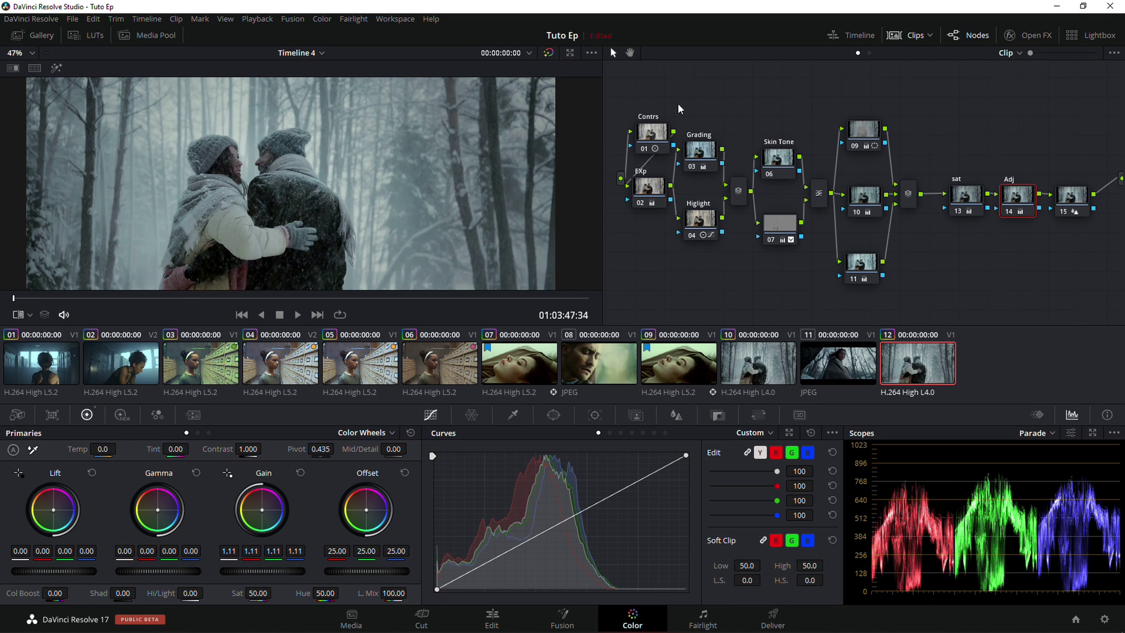
left_click_drag(622, 101, 1098, 273)
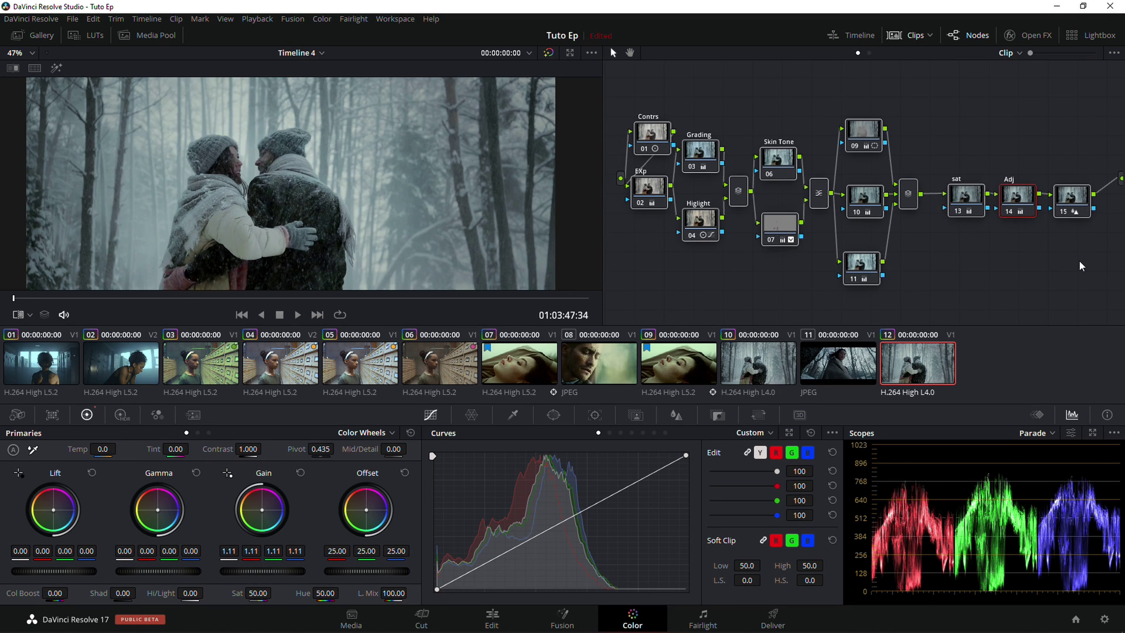
key("Delete")
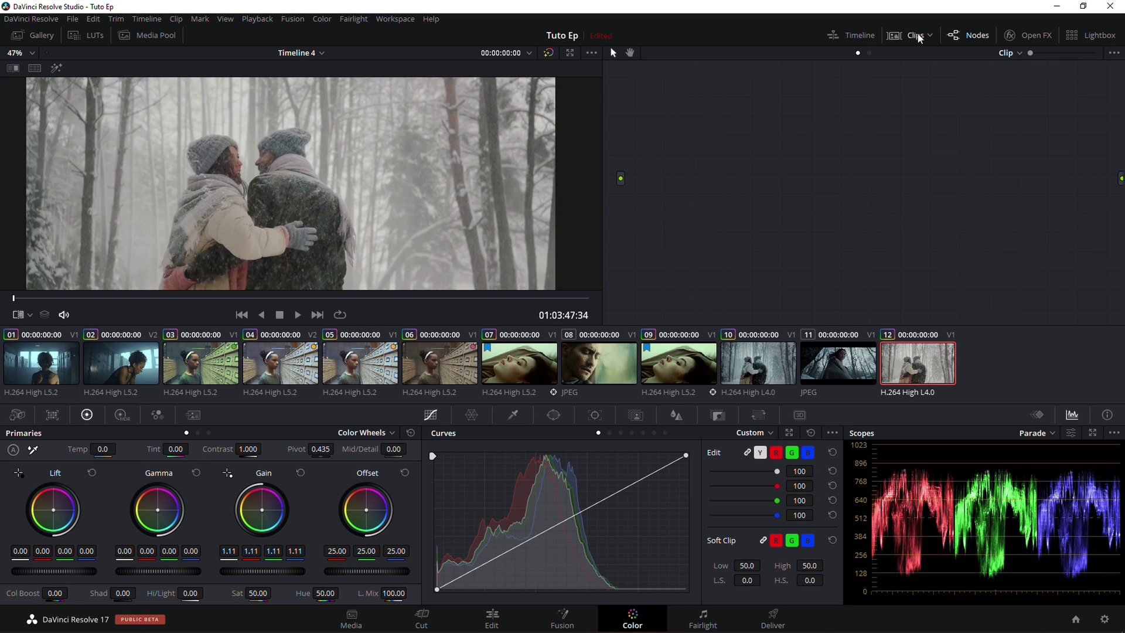
Step: Hide the clip strip and add two serial nodes, stacked at the left of the graph
left_click(917, 35)
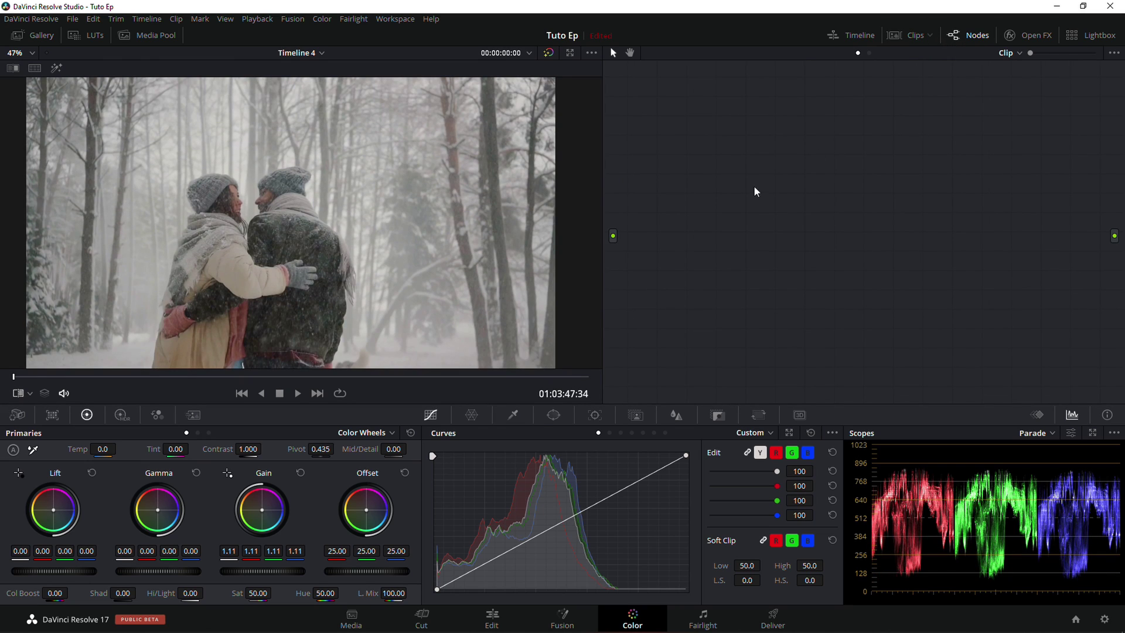
key("alt+s")
left_click_drag(733, 167, 668, 233)
key("alt+s")
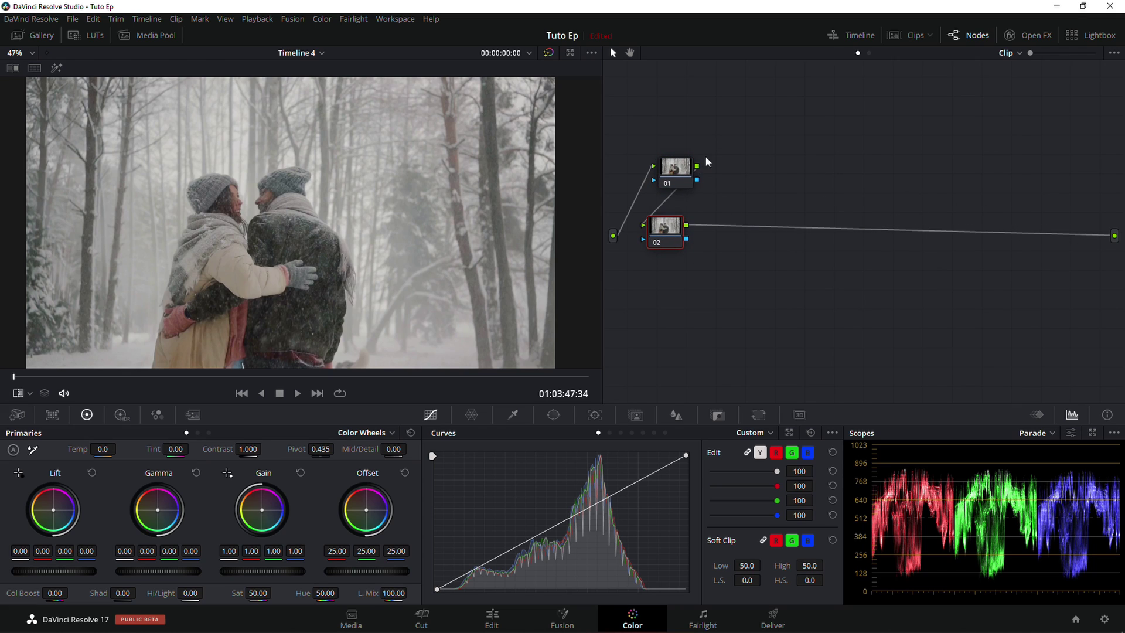
left_click_drag(713, 149, 660, 255)
left_click_drag(681, 170, 666, 170)
Step: Label node 01 'Constr' and node 02 'EXp'
left_click(661, 170)
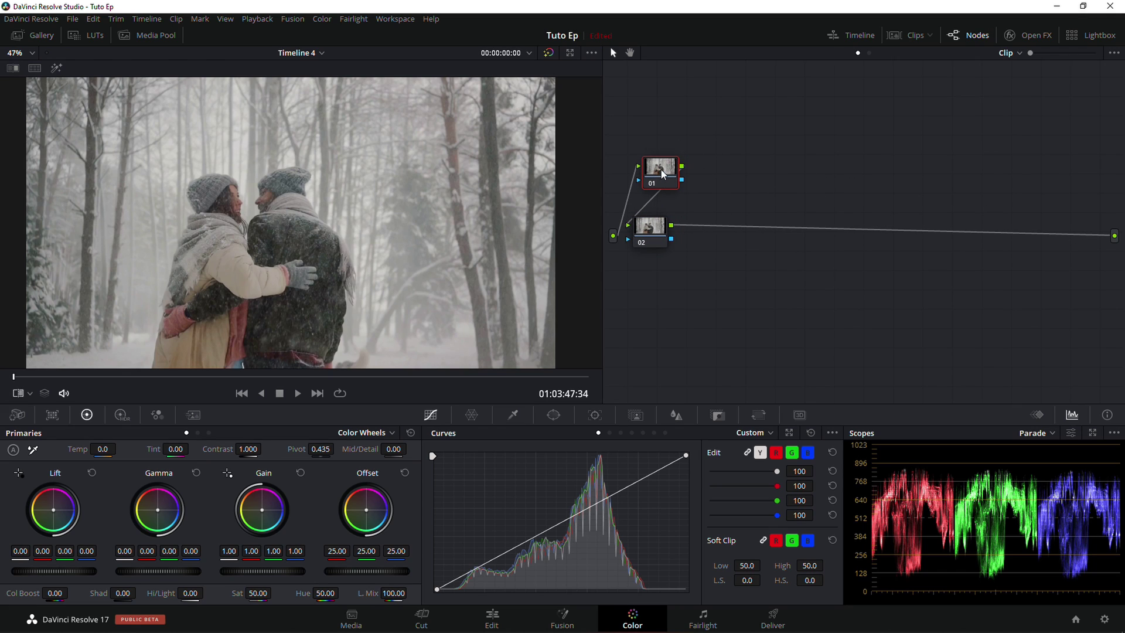
right_click(663, 170)
left_click(697, 193)
type("Constr")
left_click(661, 233)
right_click(663, 231)
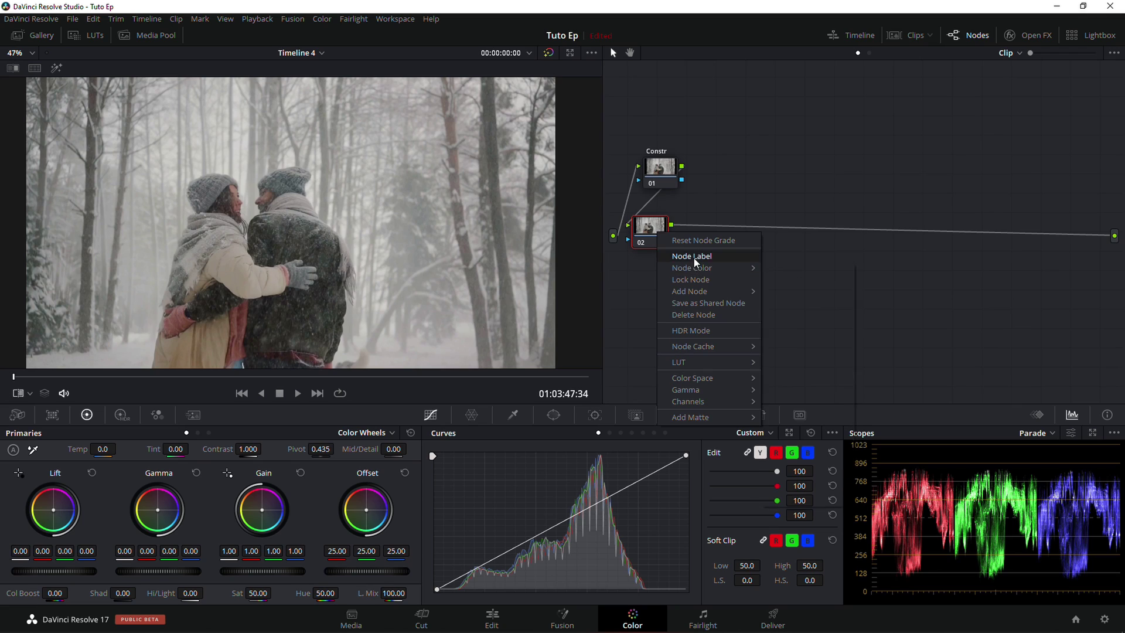
left_click(694, 258)
type("EXp")
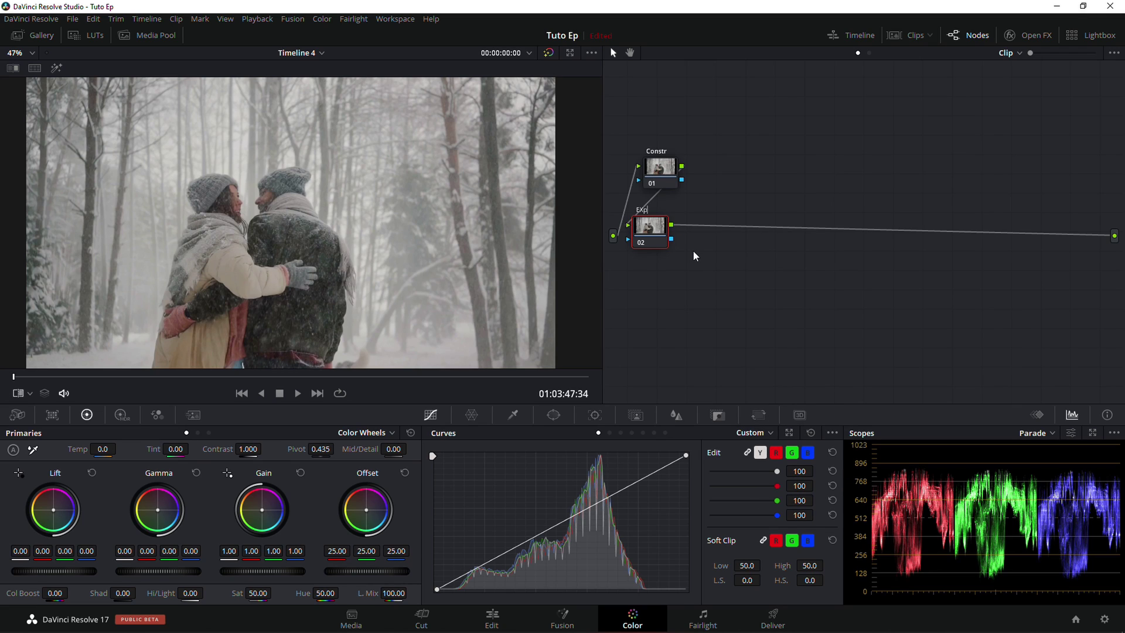
Step: Set the Constr node's contrast to 1.100
left_click(664, 179)
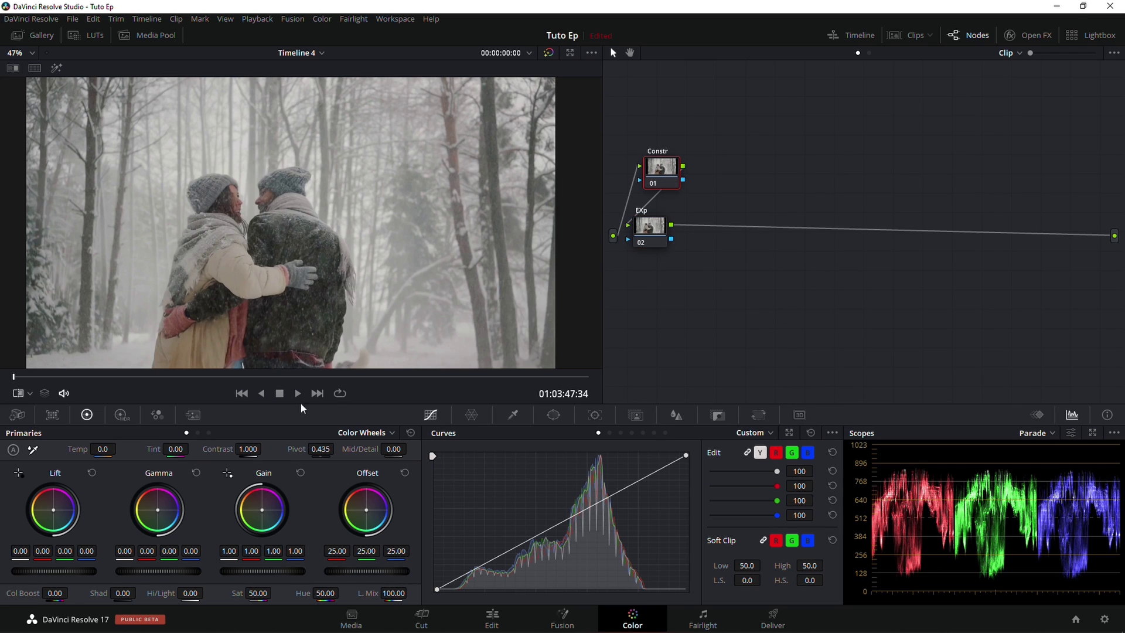
left_click_drag(251, 446, 240, 438)
key("Return")
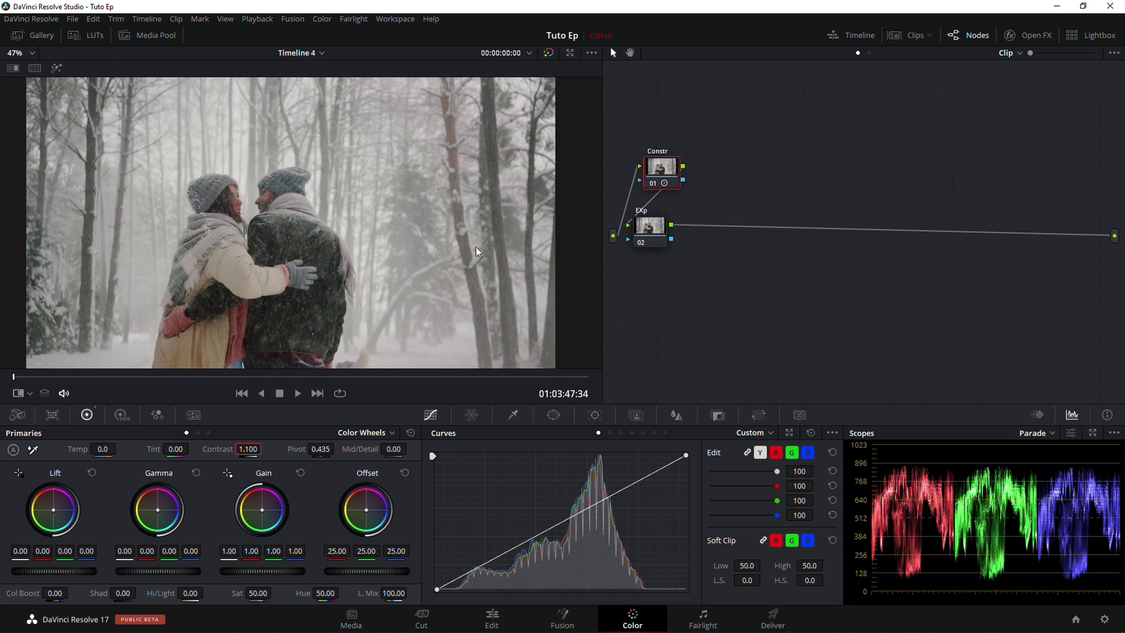
left_click(648, 230)
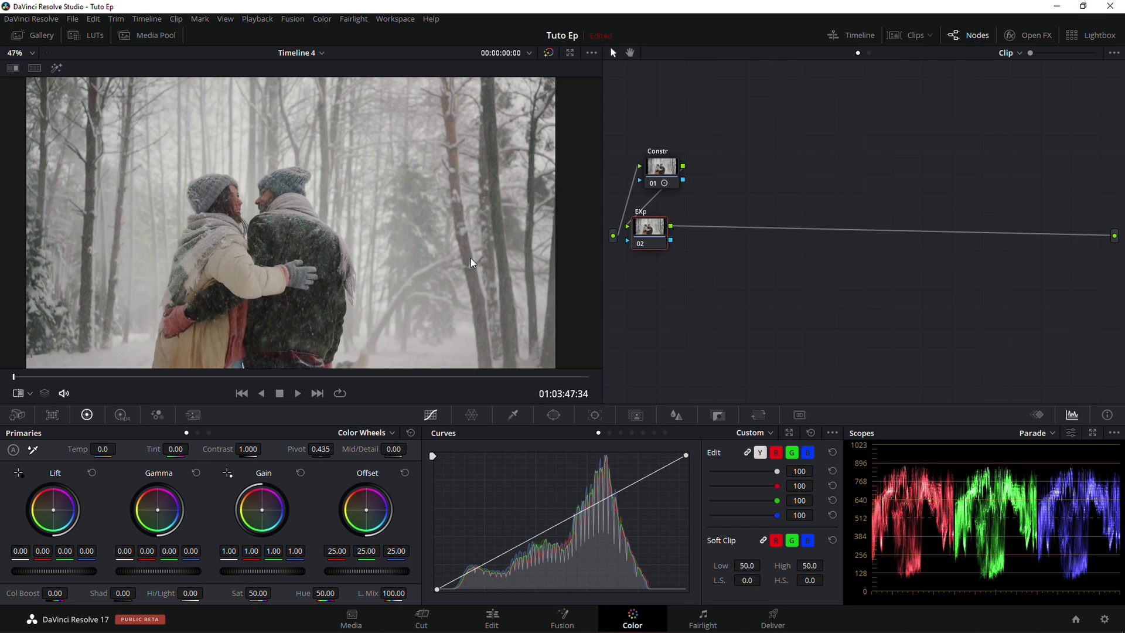
Step: Open the floating four-scope window and move it clear of the nodes
right_click(379, 267)
left_click(420, 440)
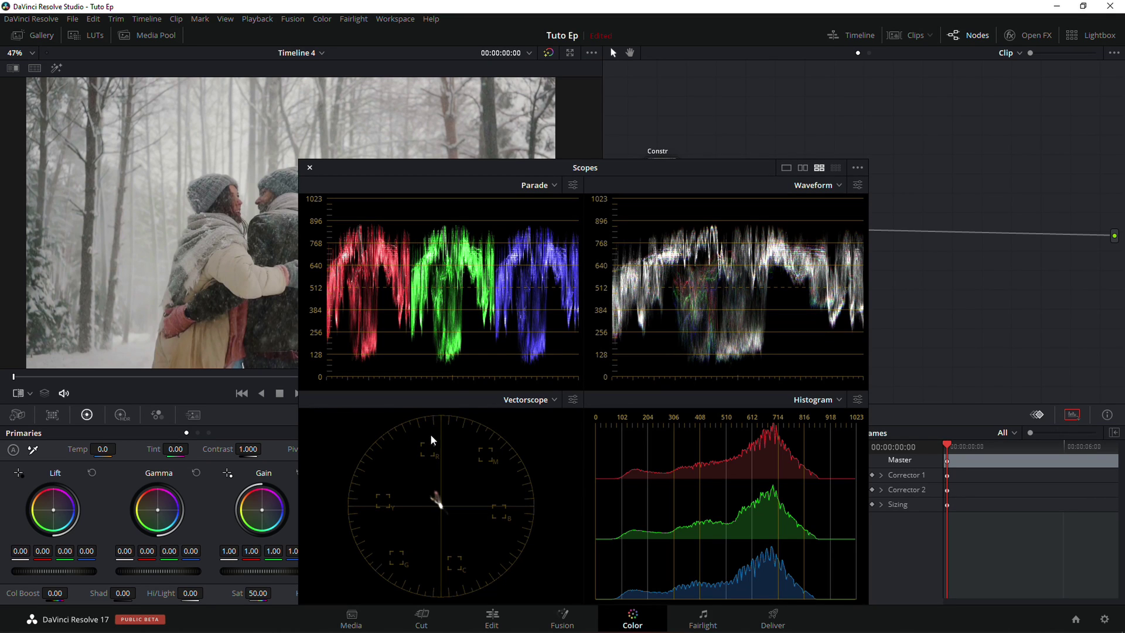
left_click_drag(455, 166, 433, 390)
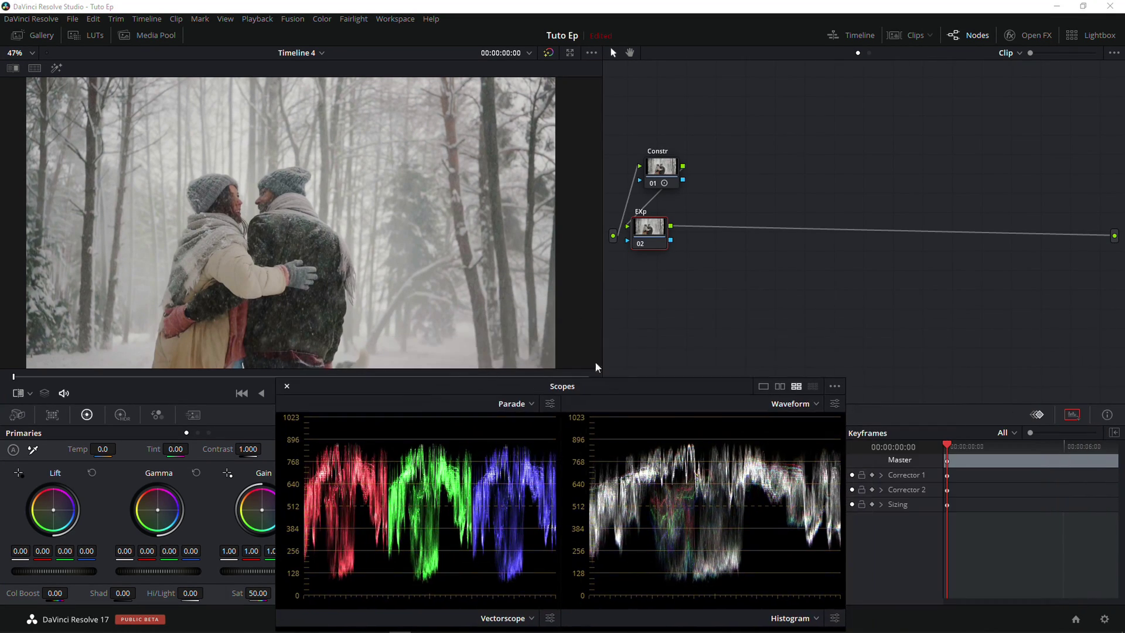
left_click_drag(595, 367, 879, 304)
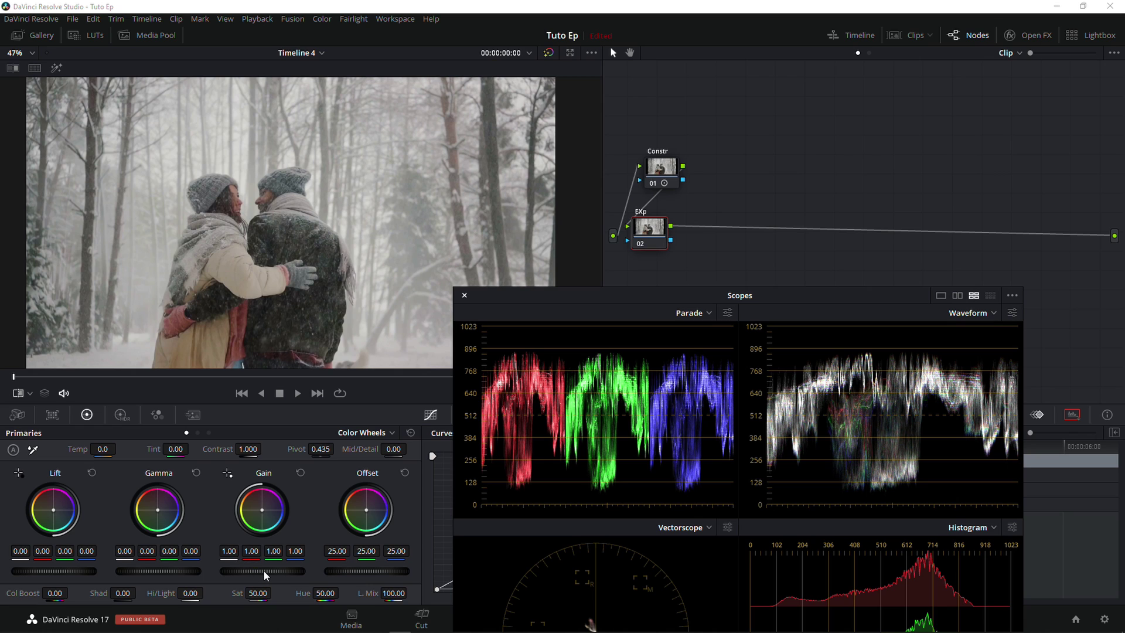
Step: Lower the EXp node's gain to 0.95 and lift to -0.08
left_click_drag(262, 569, 245, 569)
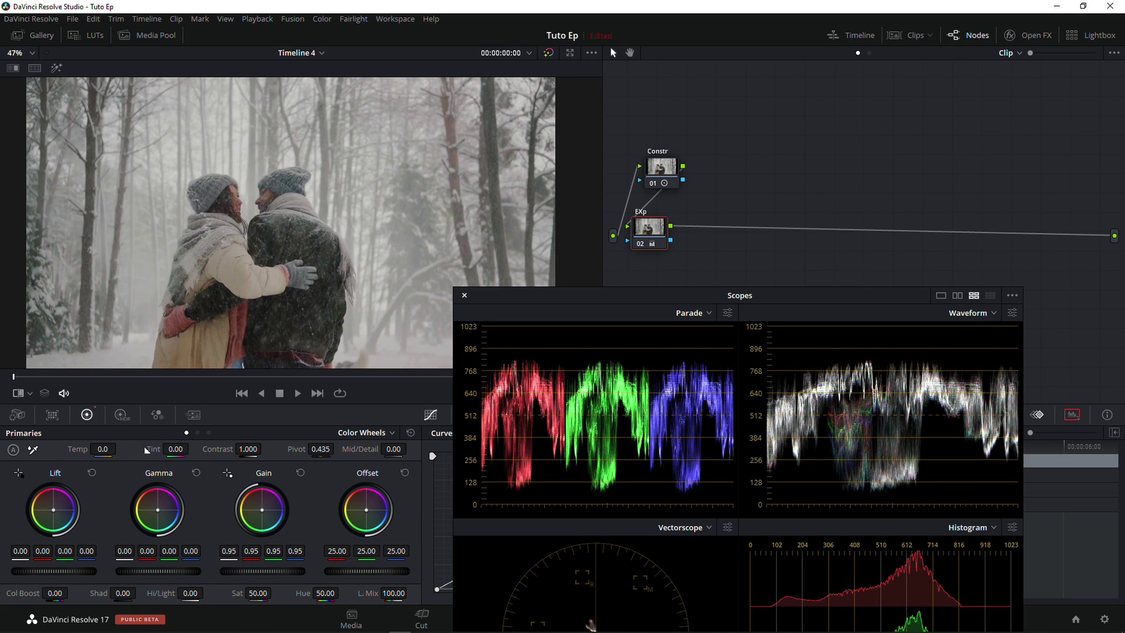
left_click_drag(77, 572, 67, 571)
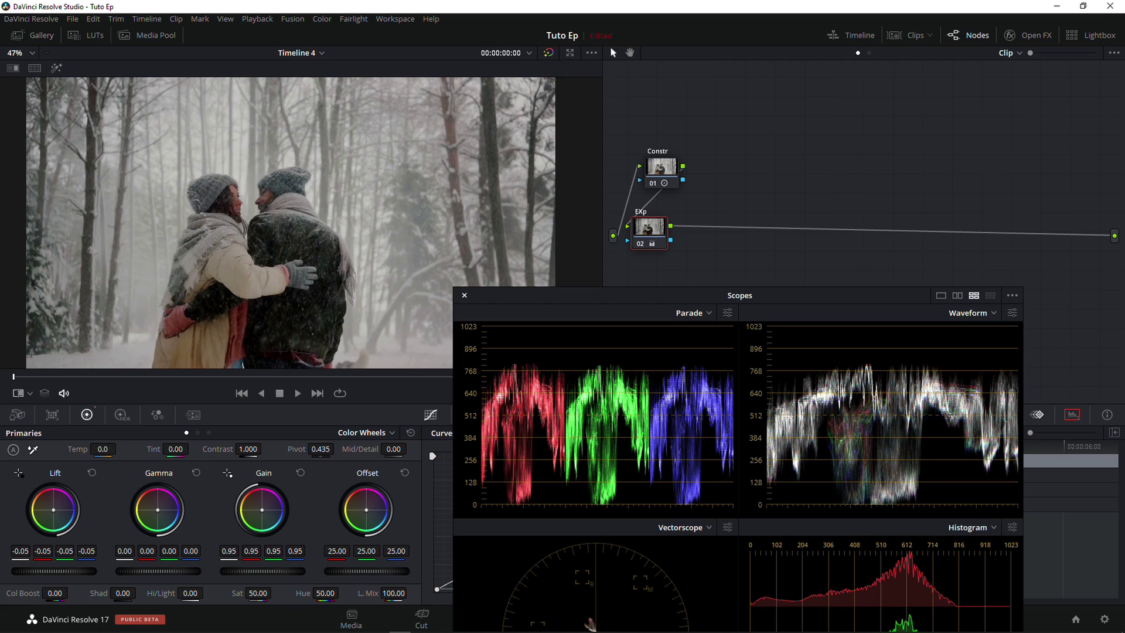
left_click_drag(51, 571, 48, 571)
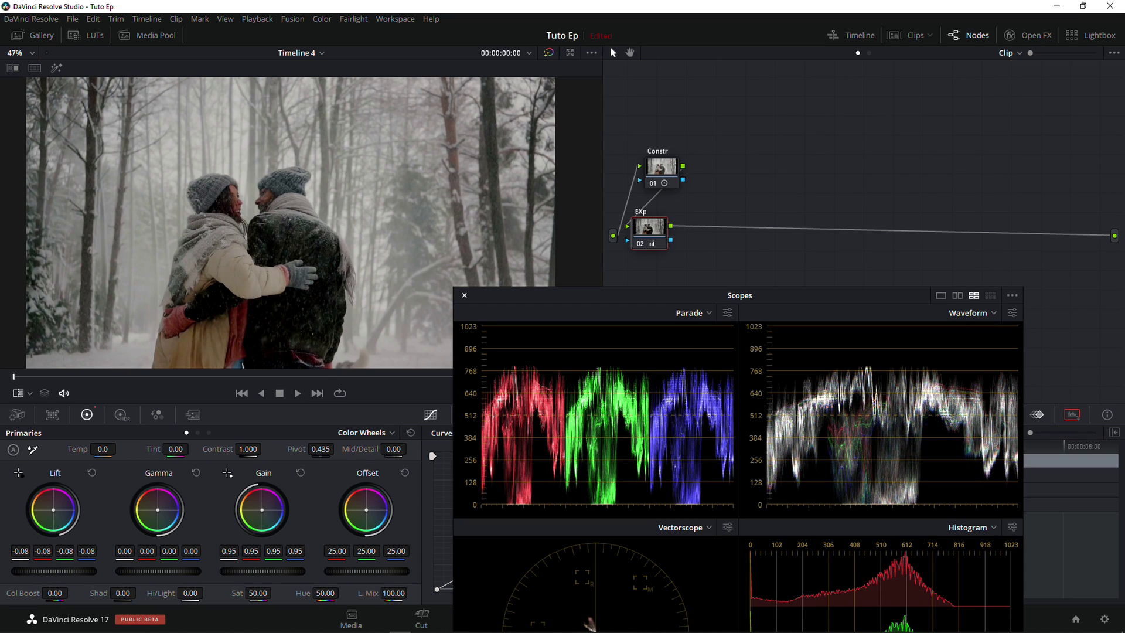
Step: Turn on the split wipe against the reference still and move the scopes window aside
left_click(12, 69)
left_click_drag(282, 204, 300, 220)
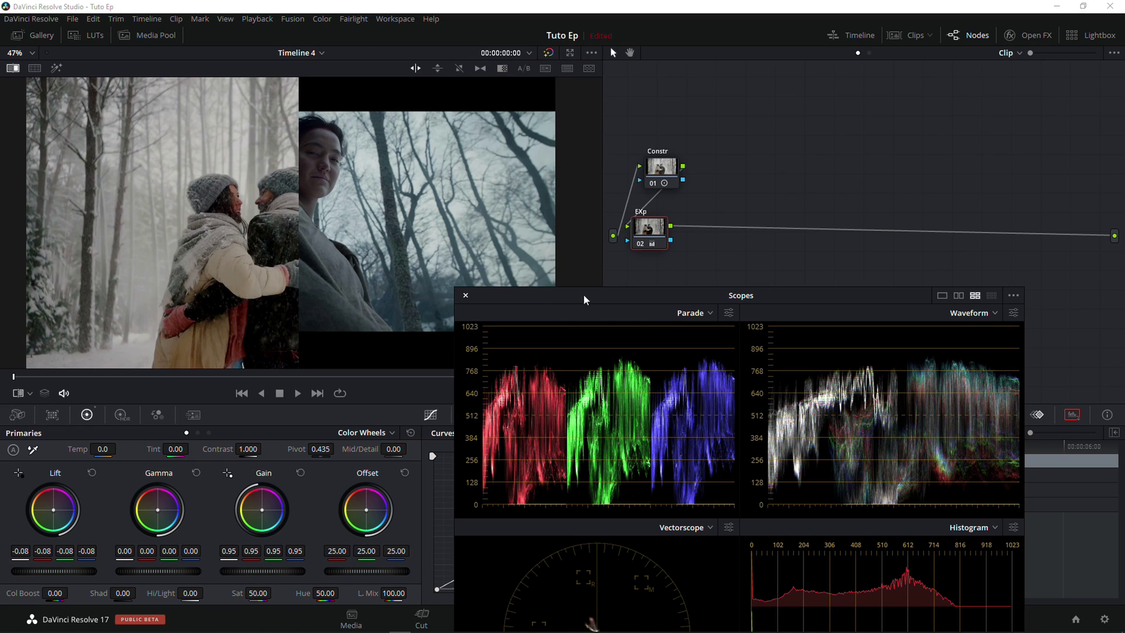
left_click_drag(583, 297, 691, 301)
left_click_drag(662, 250, 738, 170)
Step: Add serial node 03 and label it 'Grading'
key("alt+s")
right_click(736, 170)
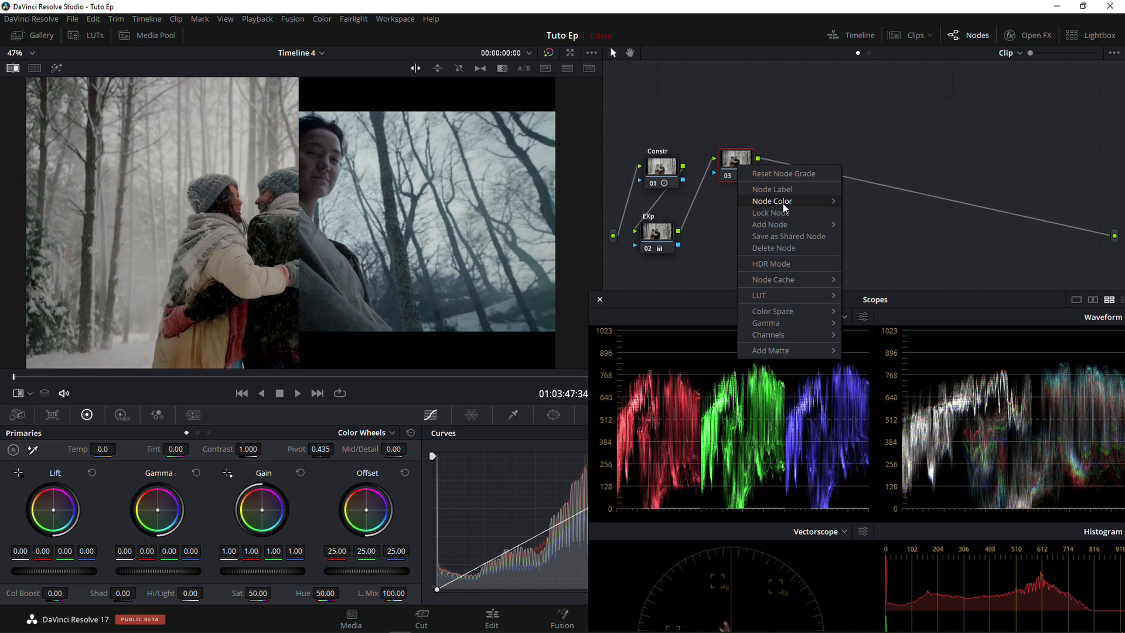
key("Escape")
type("GRa")
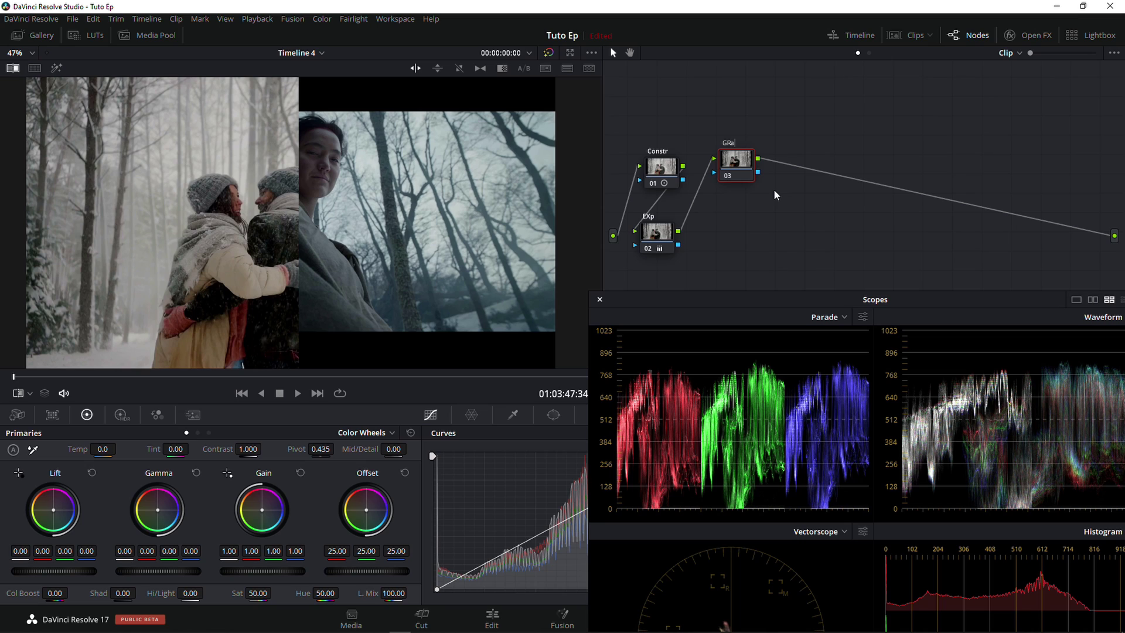
key("BackSpace")
key("BackSpace")
type("rading")
Step: Shift the Grading node right and add a parallel node beside it
right_click(728, 176)
mouse_move(791, 202)
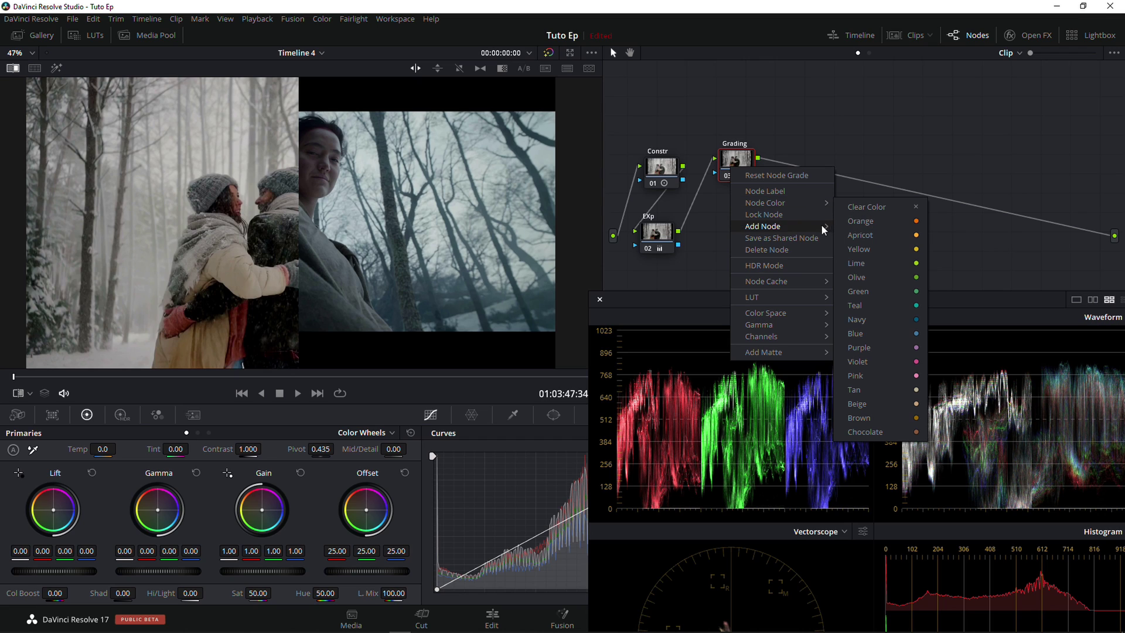
left_click(744, 178)
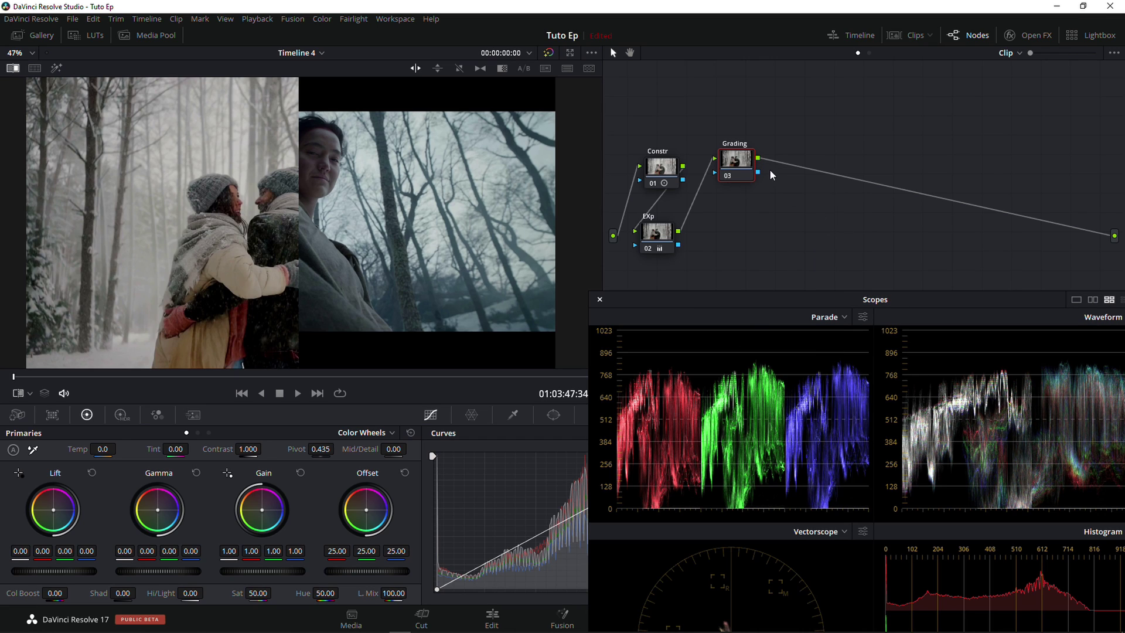
left_click_drag(743, 172, 762, 175)
right_click(762, 174)
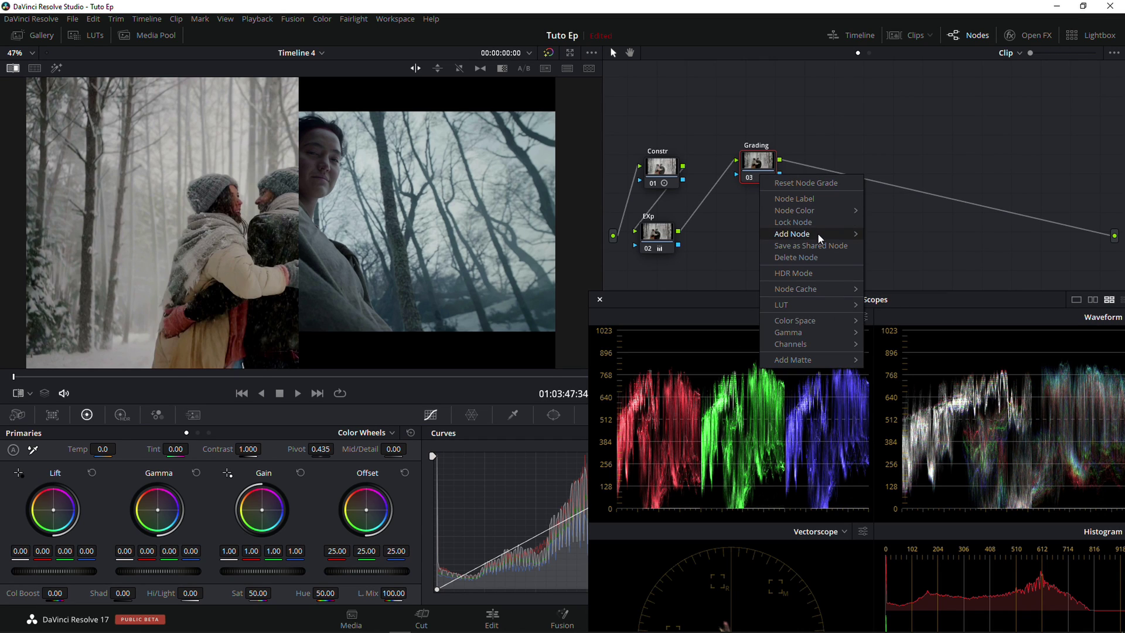
mouse_move(817, 233)
left_click(892, 262)
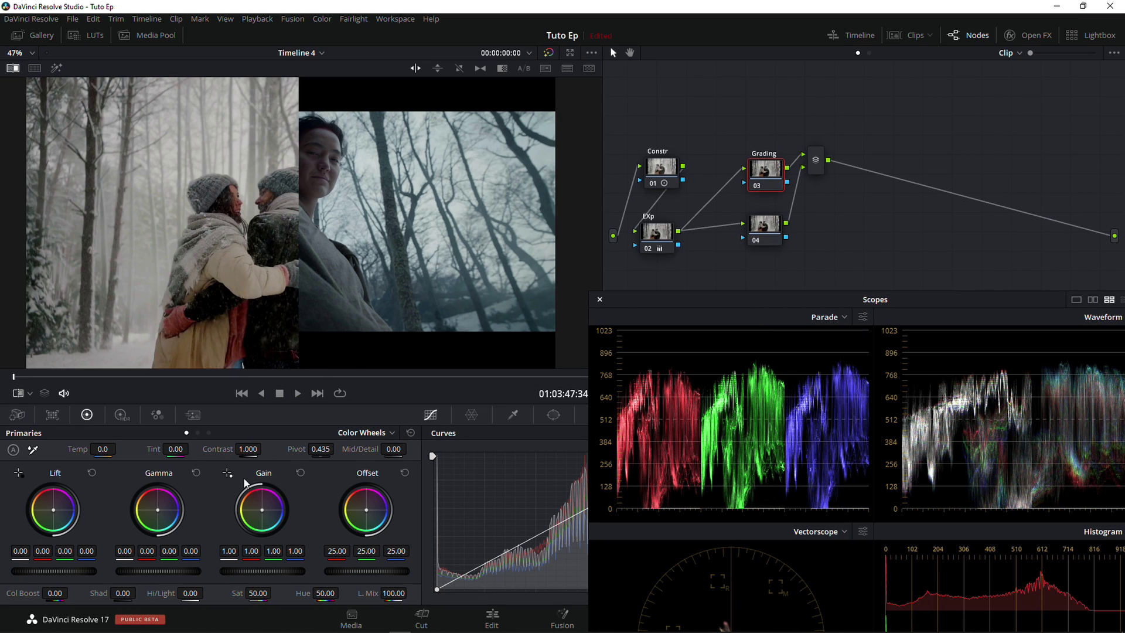
Step: Tint the Grading node's gain slightly blue and nudge node 04's gamma
left_click_drag(262, 514, 258, 522)
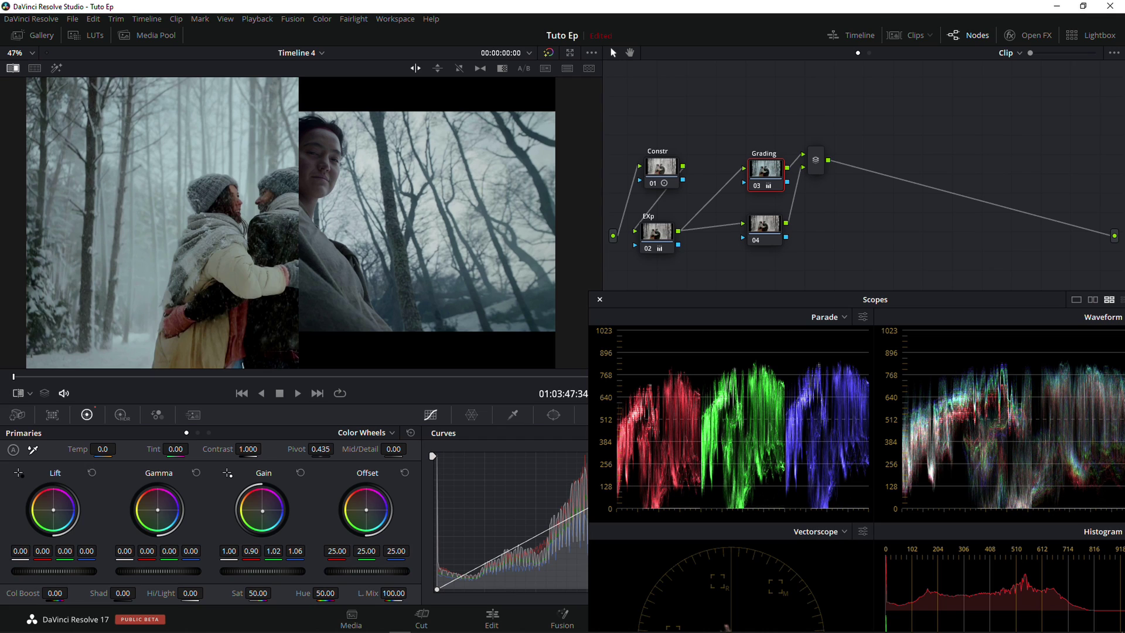
left_click_drag(258, 522, 261, 520)
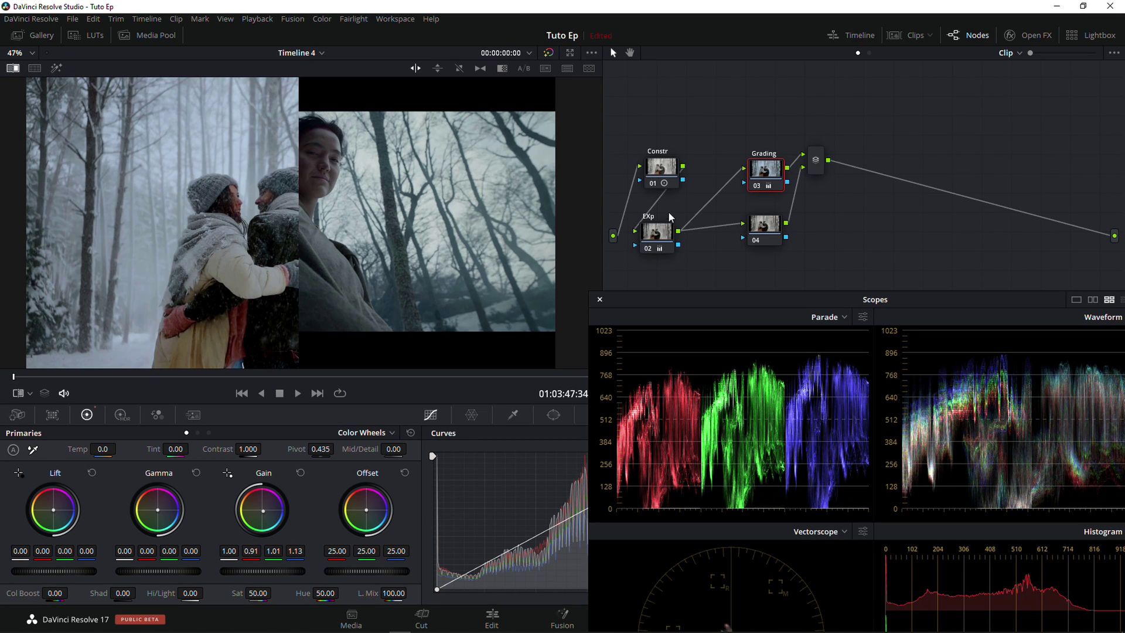
left_click(756, 235)
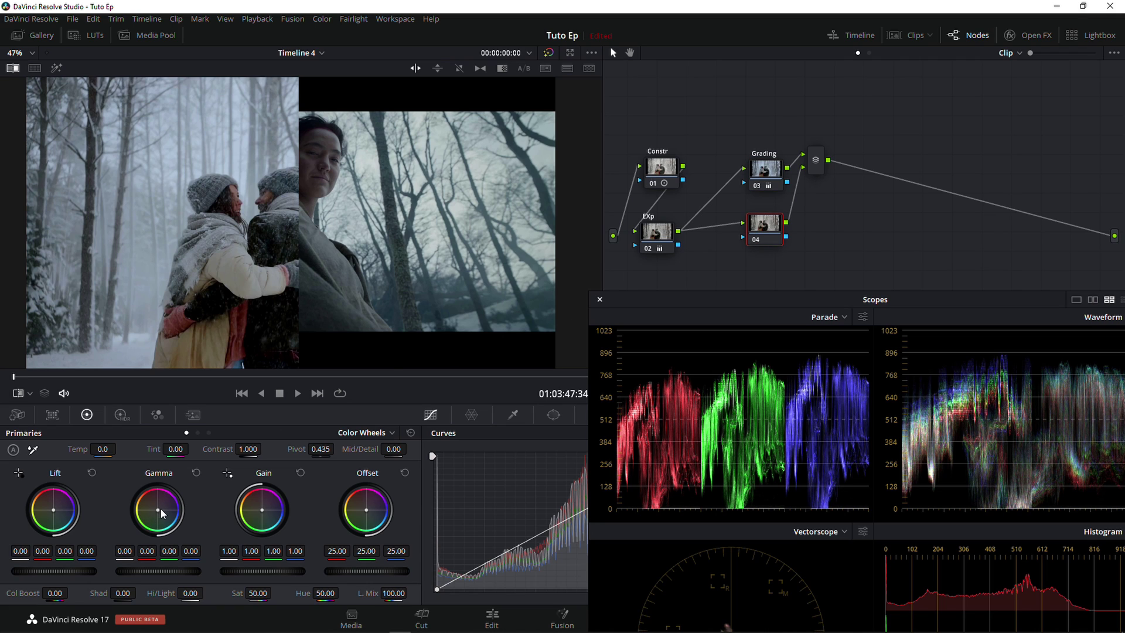
left_click_drag(161, 514, 163, 516)
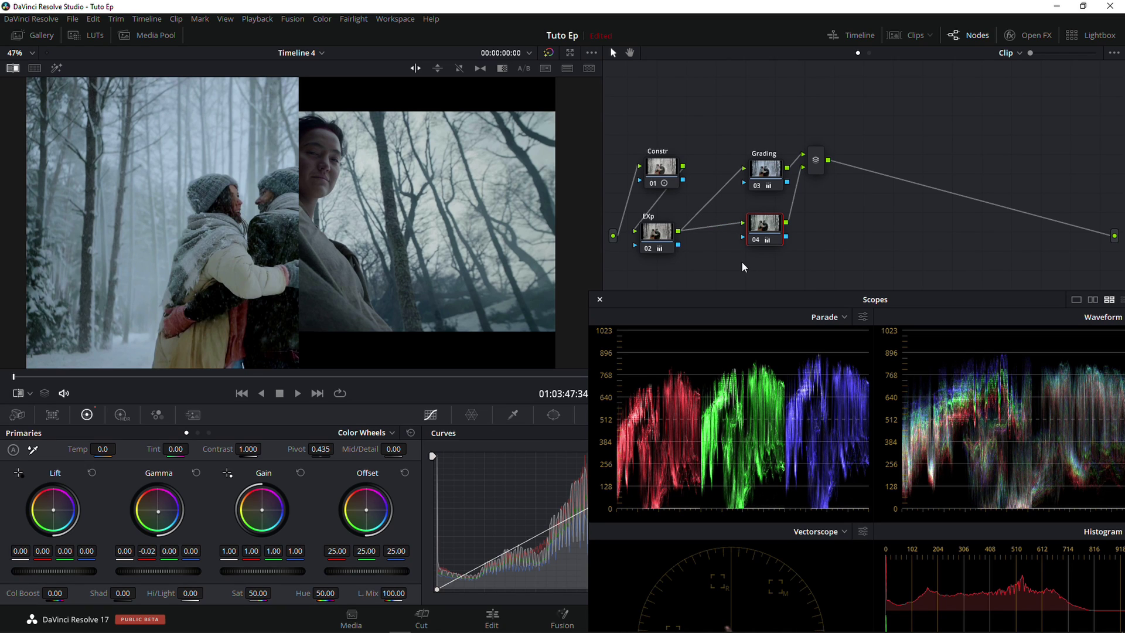
Step: Move the wipe divider right and position the layer mixer between nodes 03 and 04
mouse_move(299, 176)
left_mouse_down()
mouse_move(338, 176)
mouse_move(306, 179)
left_mouse_up()
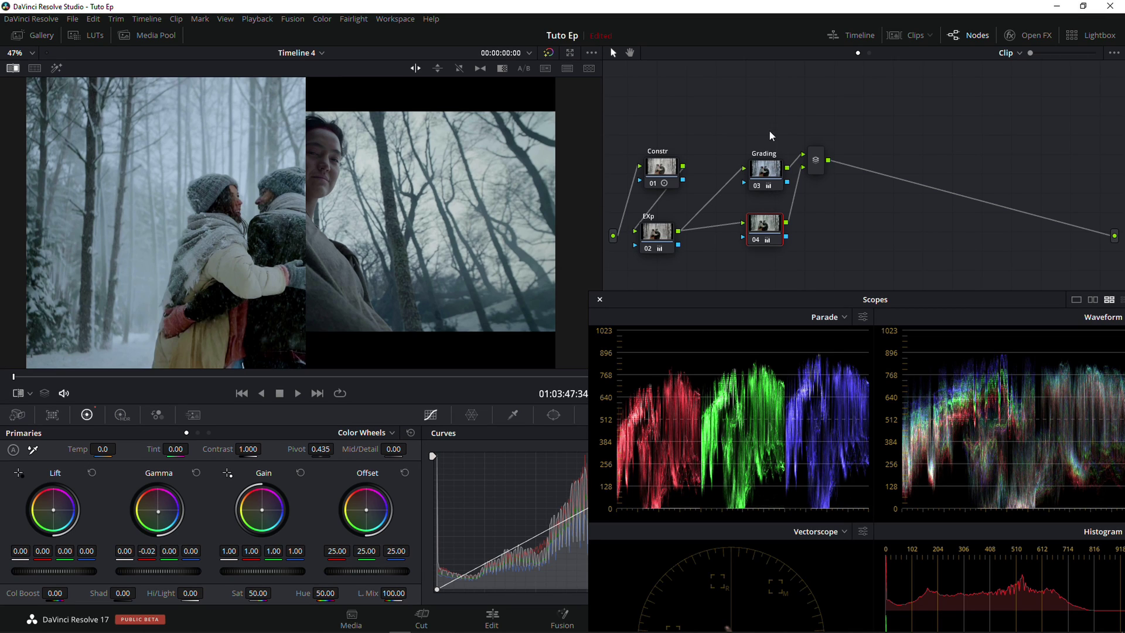
left_click_drag(767, 129, 768, 242)
left_click_drag(819, 176, 808, 212)
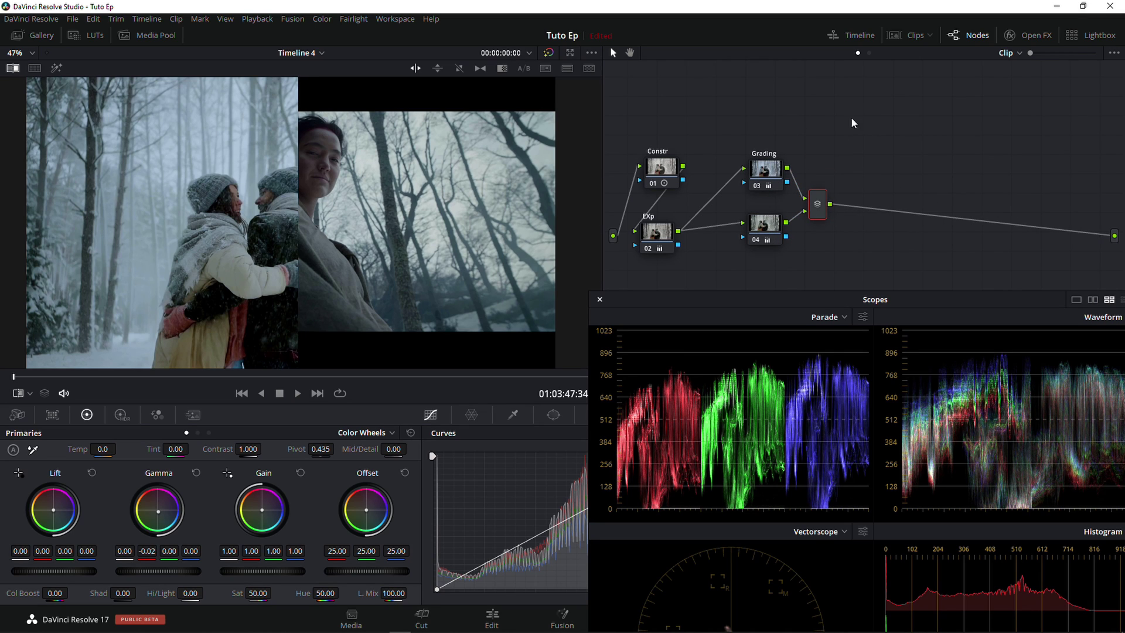
Step: Add serial node 06 after the layer mixer and label it 'Skin tone'
left_click_drag(853, 122, 841, 183)
key("alt+s")
right_click(841, 183)
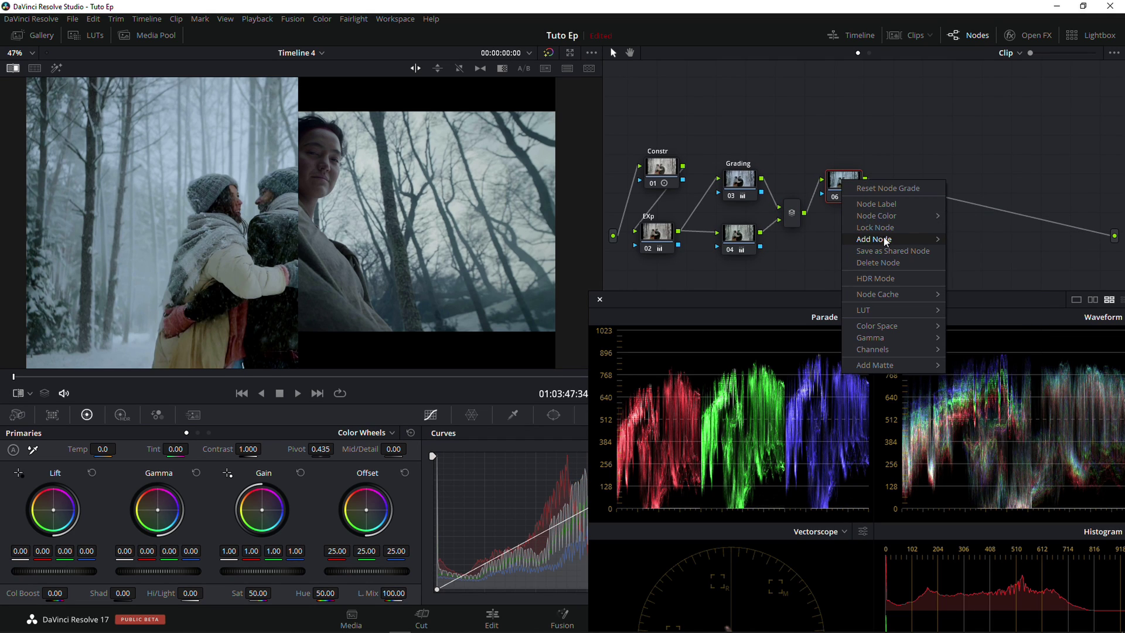
mouse_move(914, 239)
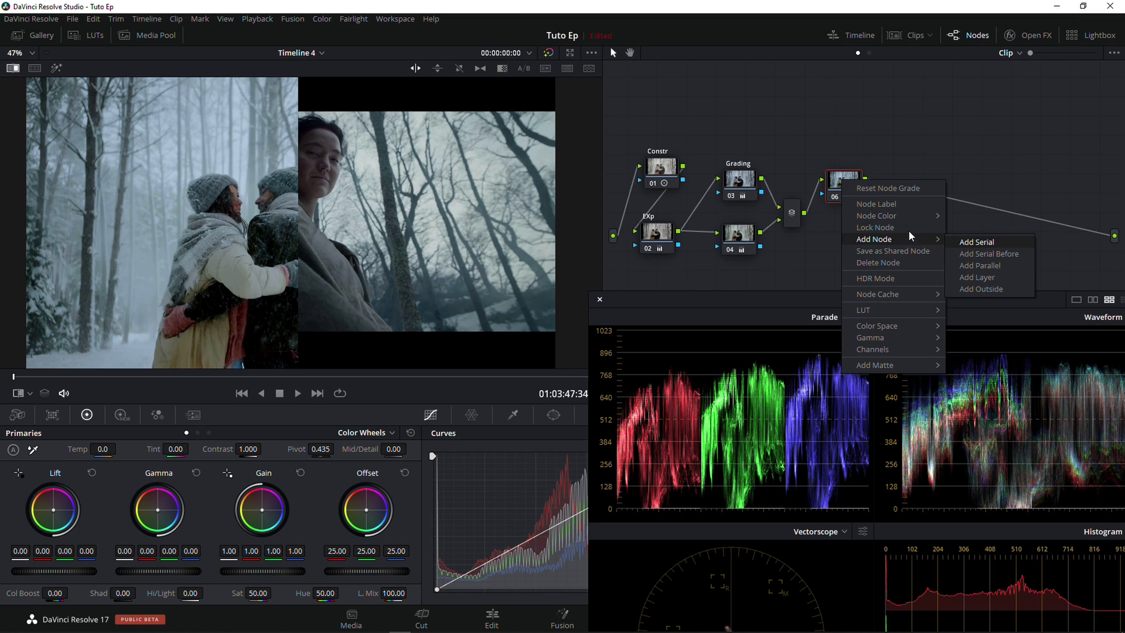
left_click(892, 203)
type("Skin tone")
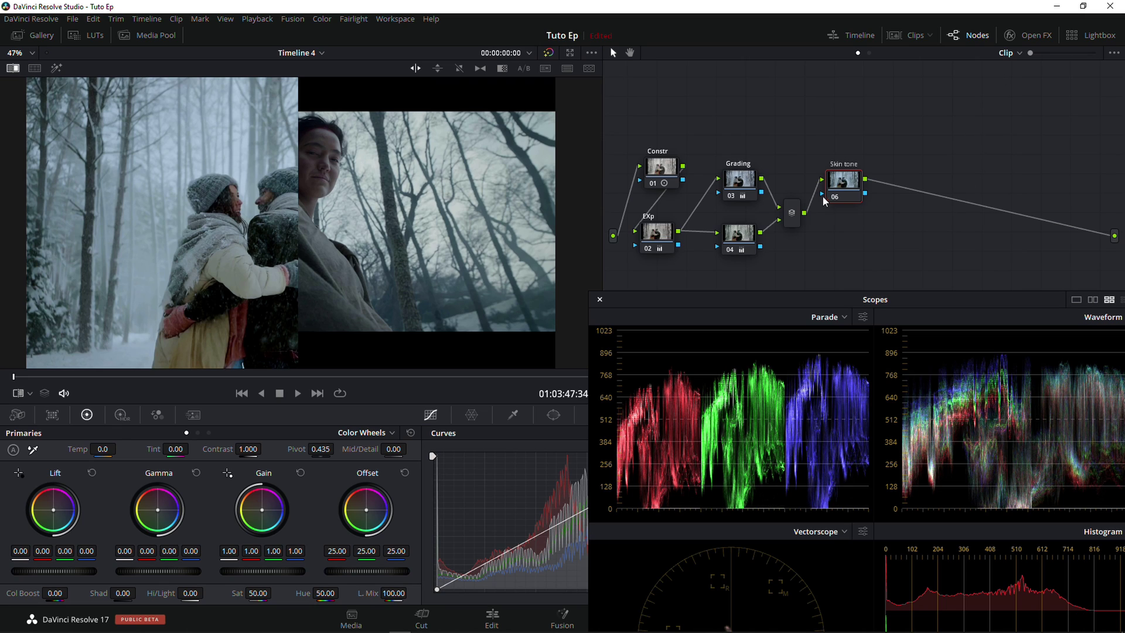
left_click(844, 193)
Step: Add a parallel node 07 beside Skin tone and arrange it with its mixer
key("alt+p")
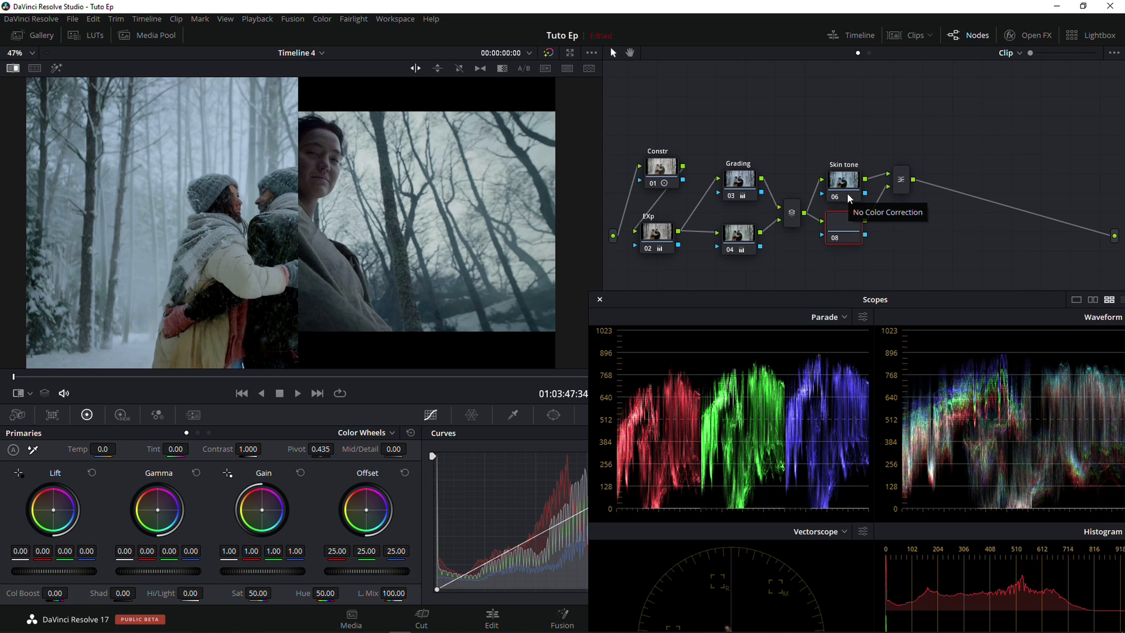
left_click_drag(902, 182, 896, 206)
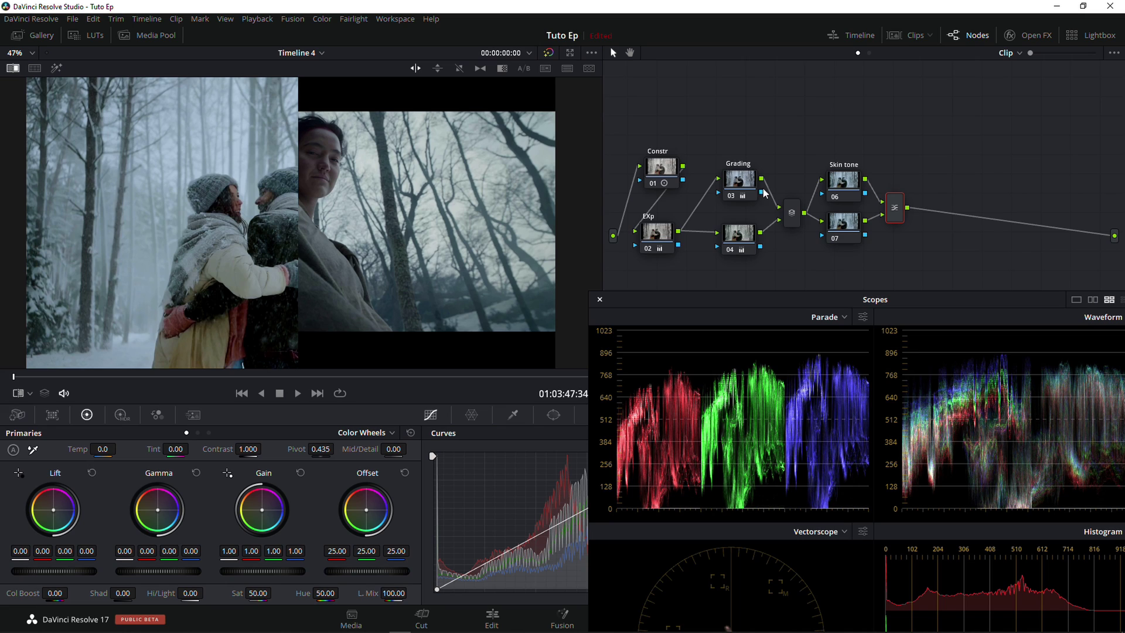
left_click_drag(844, 228, 840, 242)
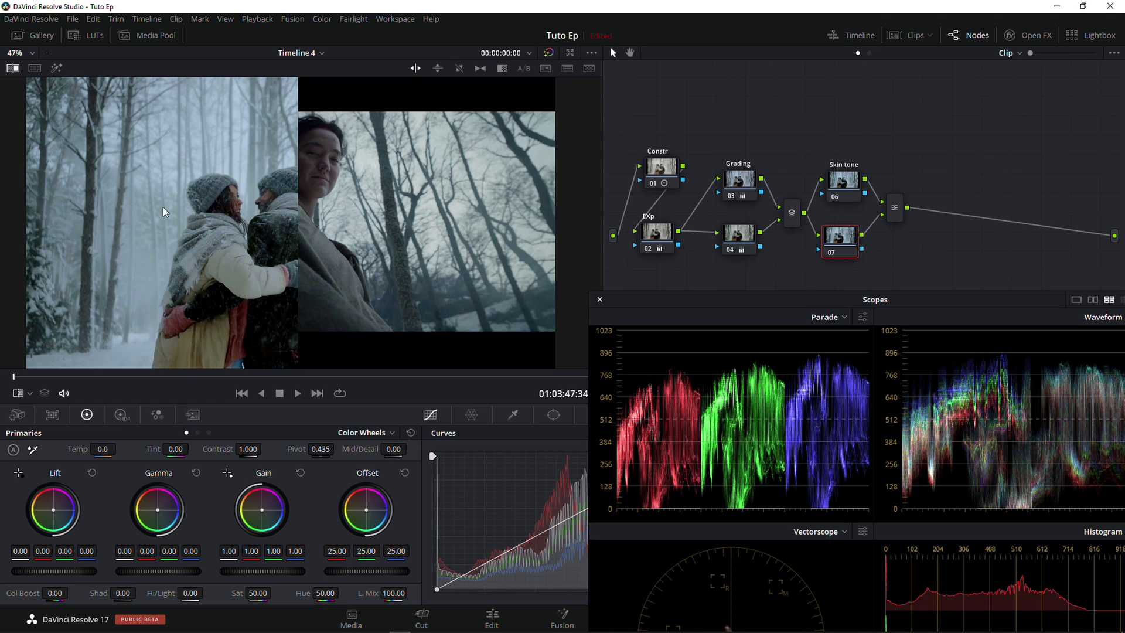
Step: Turn off the reference split, zoom in on the couple's faces, and close the scopes
left_click(13, 68)
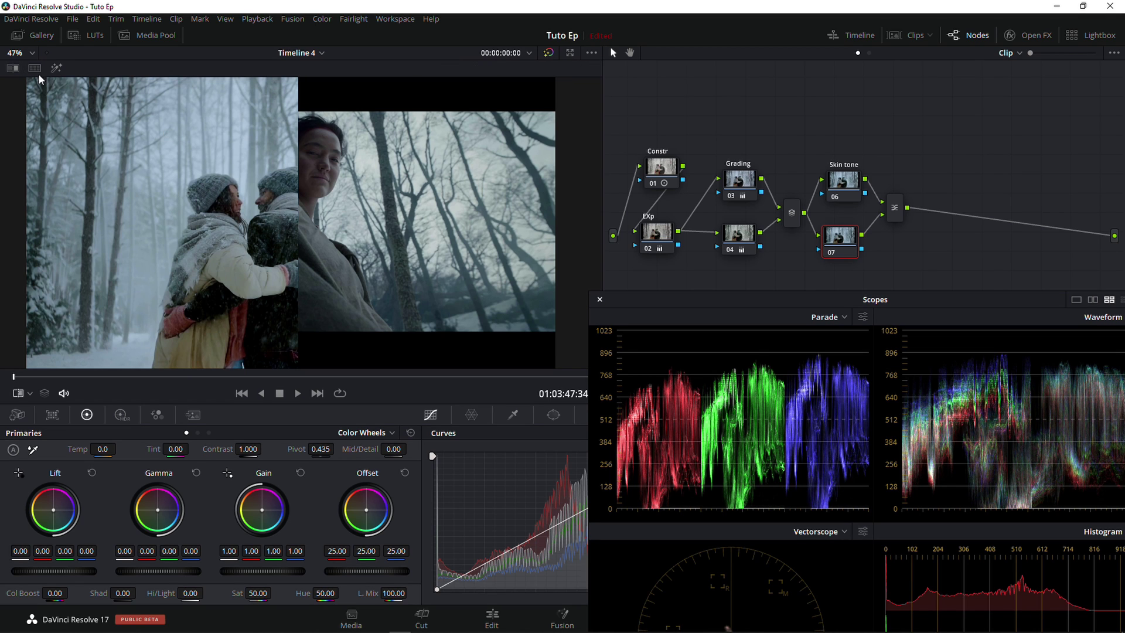
scroll(262, 218, "up", 5)
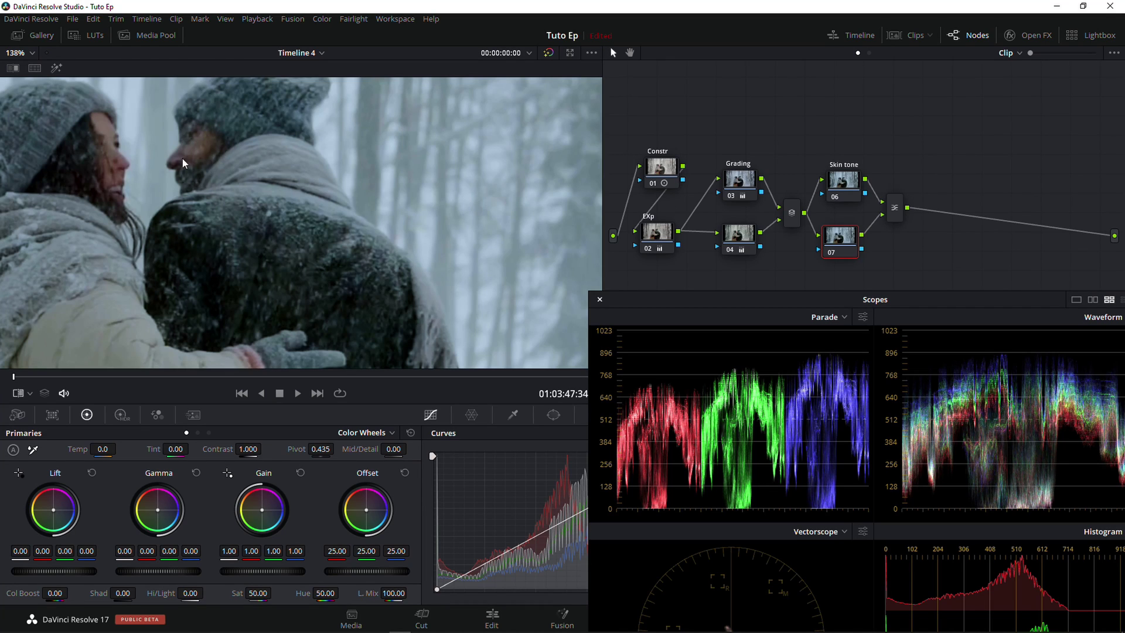
left_click_drag(262, 218, 365, 253)
left_click_drag(756, 299, 747, 297)
key("ctrl+shift+w")
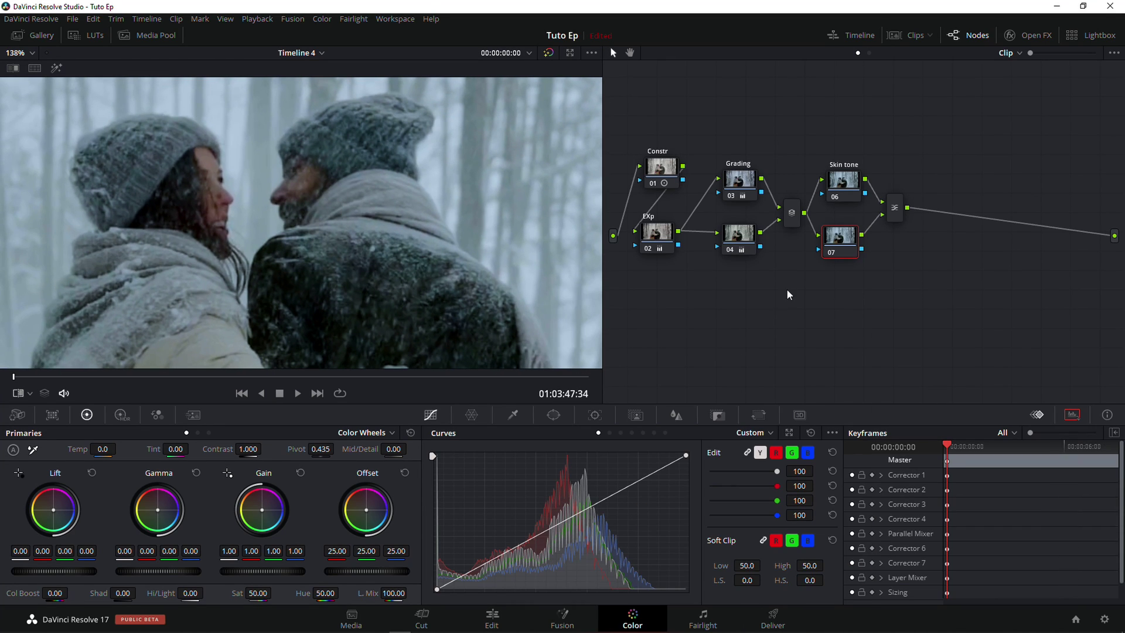
Step: Qualify the couple's skin on node 07: hue center 38.9, width 19.3, matte denoise 6.9
left_click(513, 416)
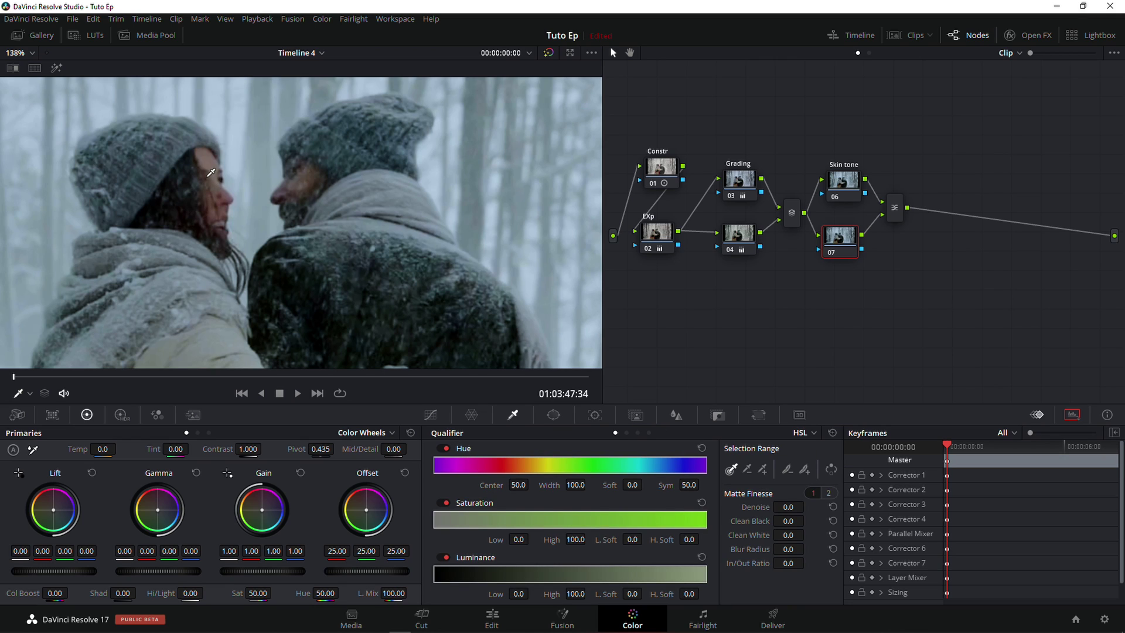
left_click(210, 157)
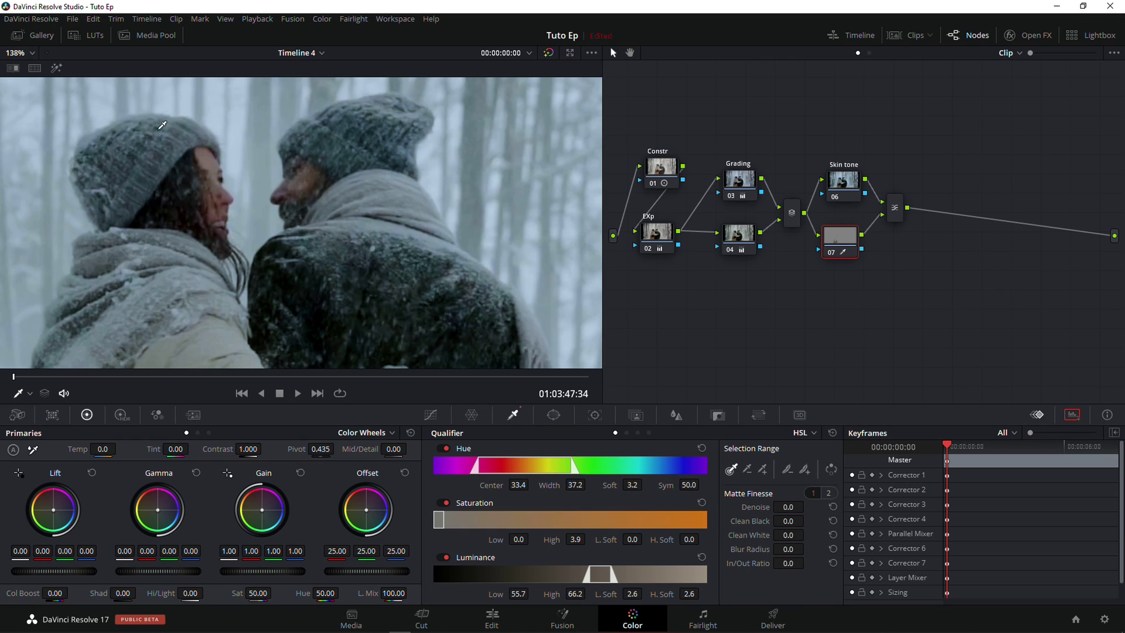
left_click(56, 68)
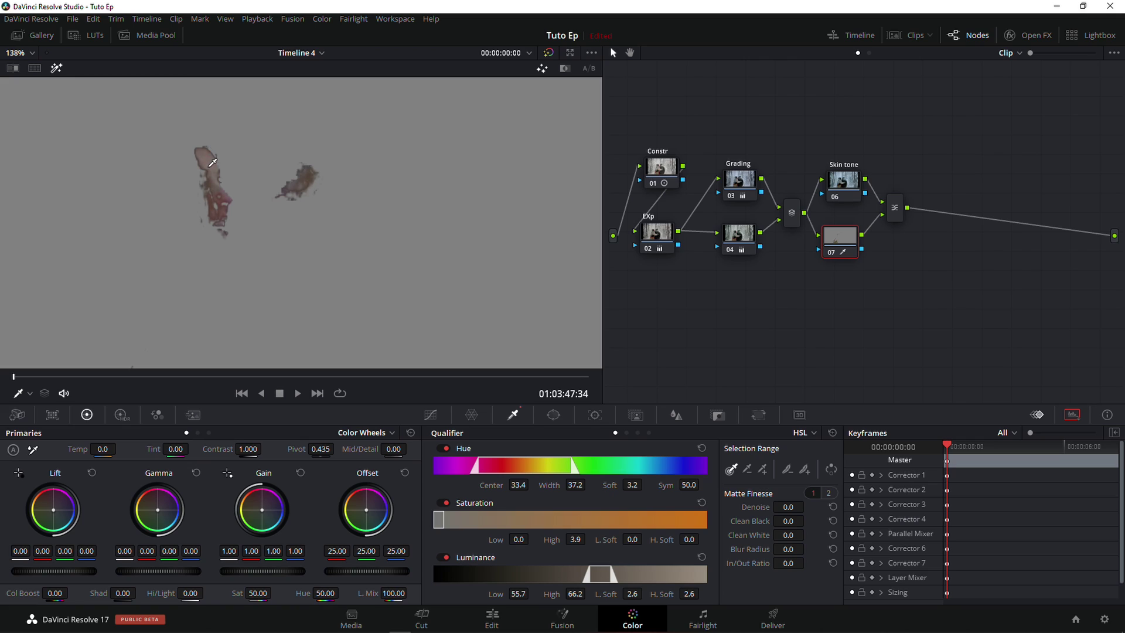
mouse_move(207, 163)
left_mouse_down()
mouse_move(200, 190)
mouse_move(222, 180)
left_mouse_up()
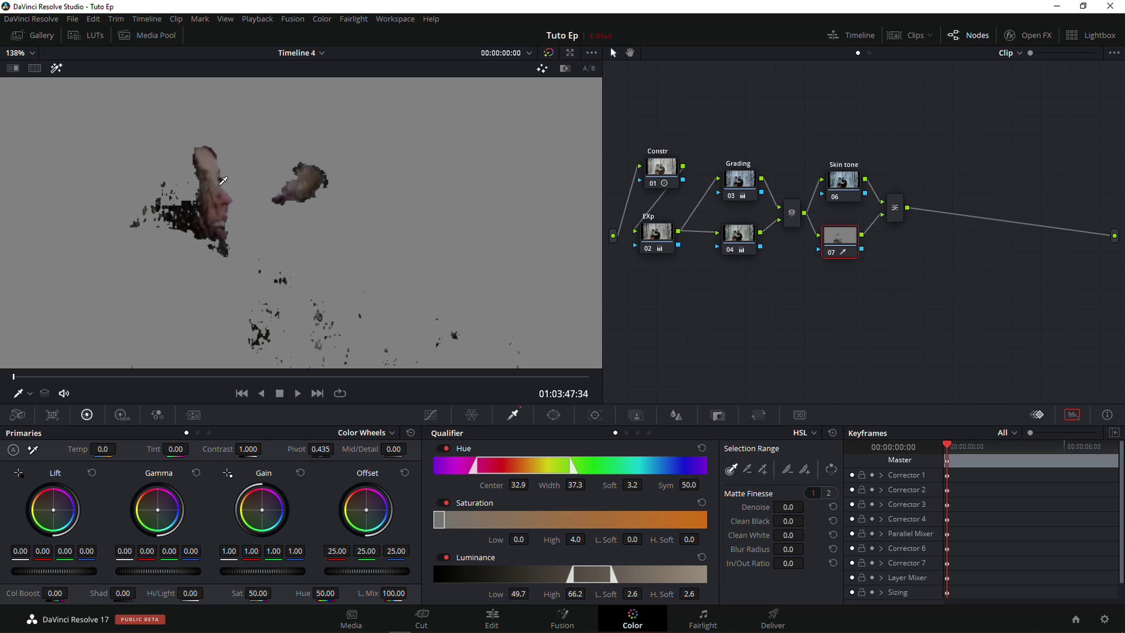
left_click_drag(514, 467, 561, 467)
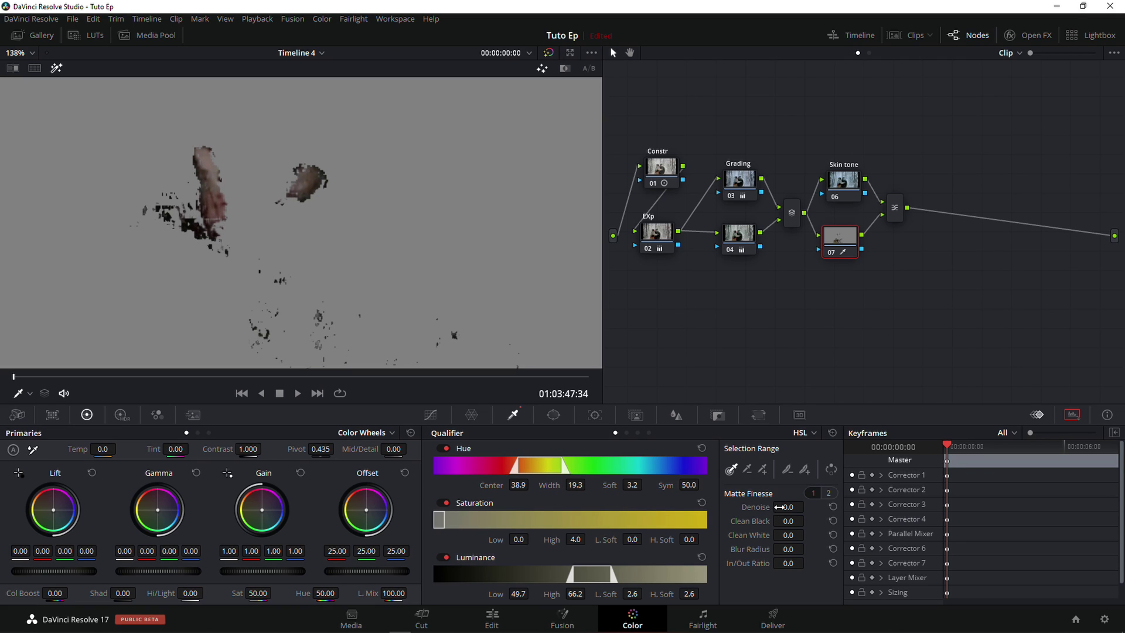
left_click_drag(787, 507, 808, 506)
left_click_drag(788, 507, 779, 507)
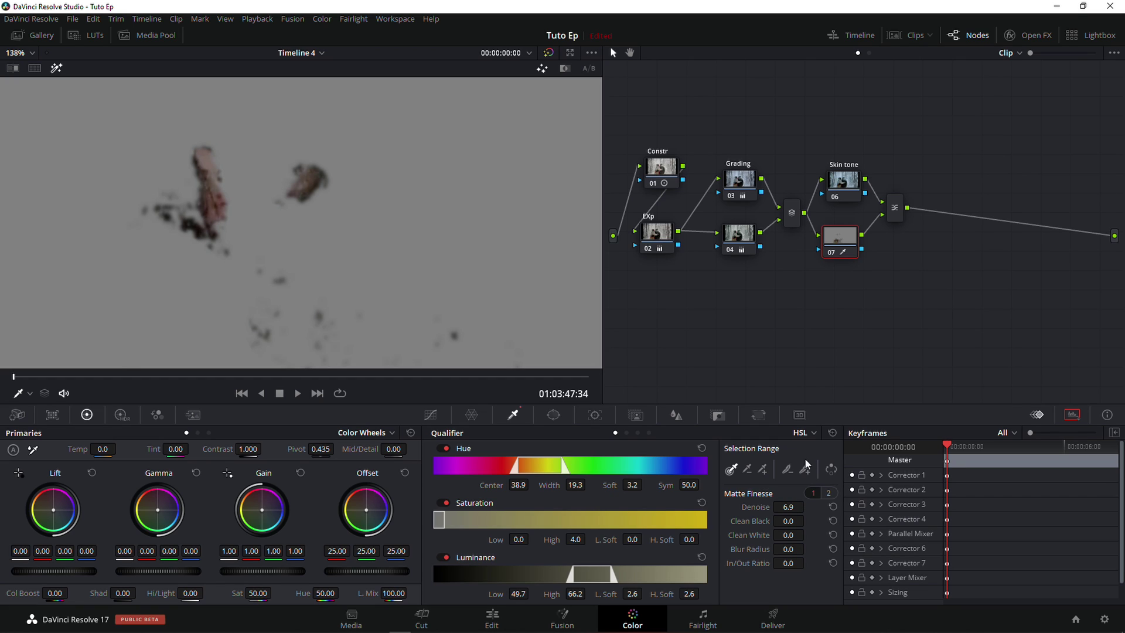
left_click(56, 69)
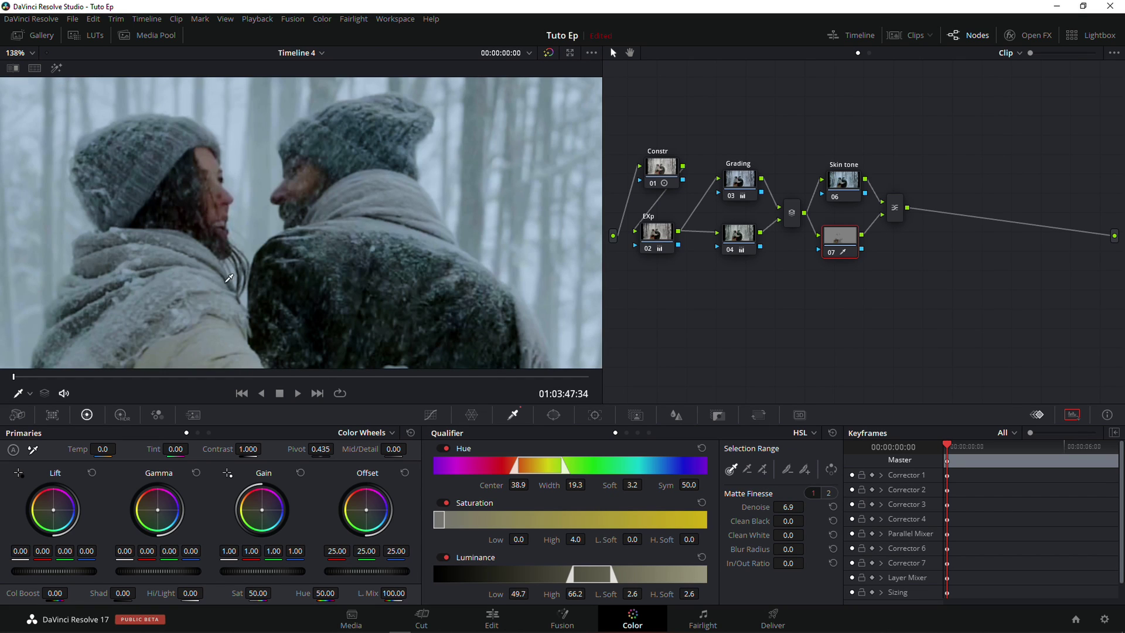
Step: With log wheels and the reference split on, set node 07's Offset to 19.37/26.30/28.36
left_click(209, 434)
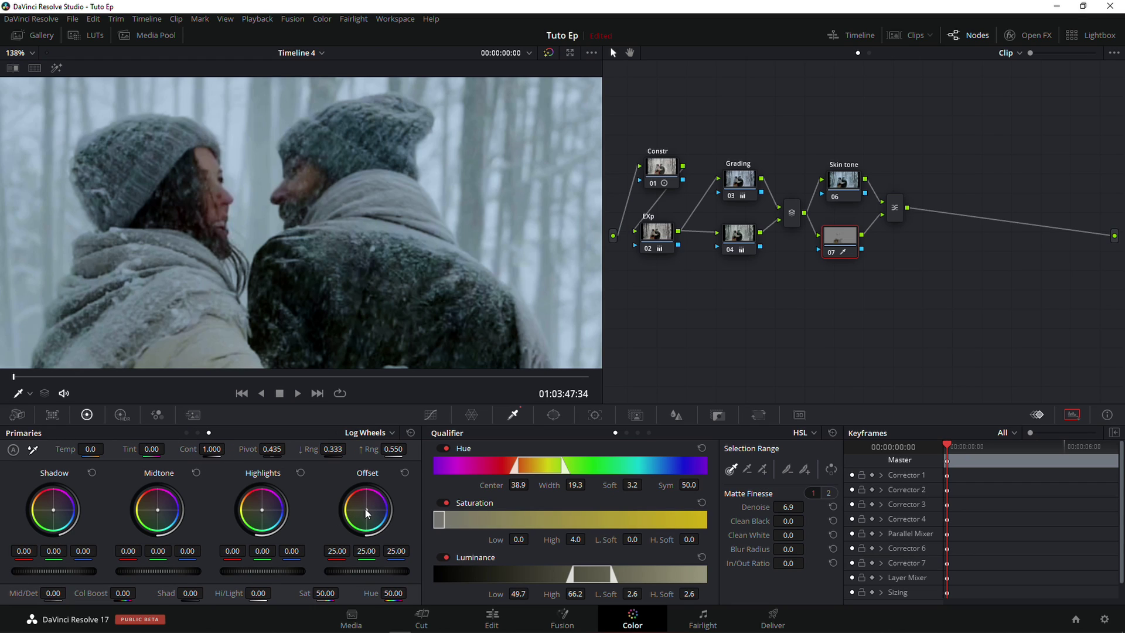
left_click_drag(368, 512, 379, 518)
left_click(12, 68)
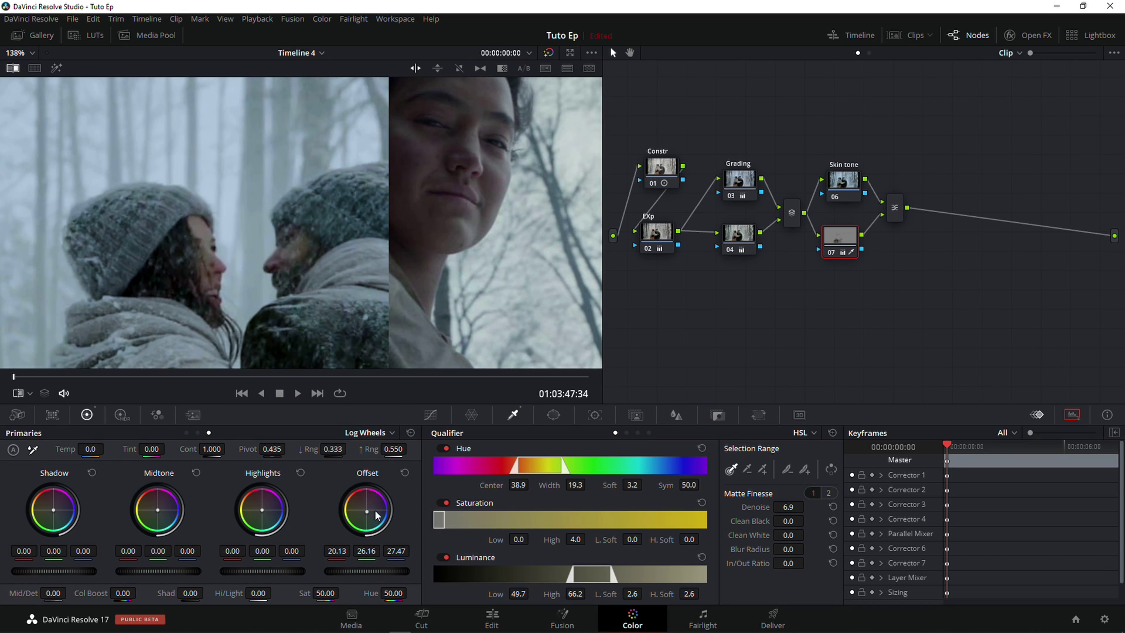
left_click_drag(368, 512, 371, 521)
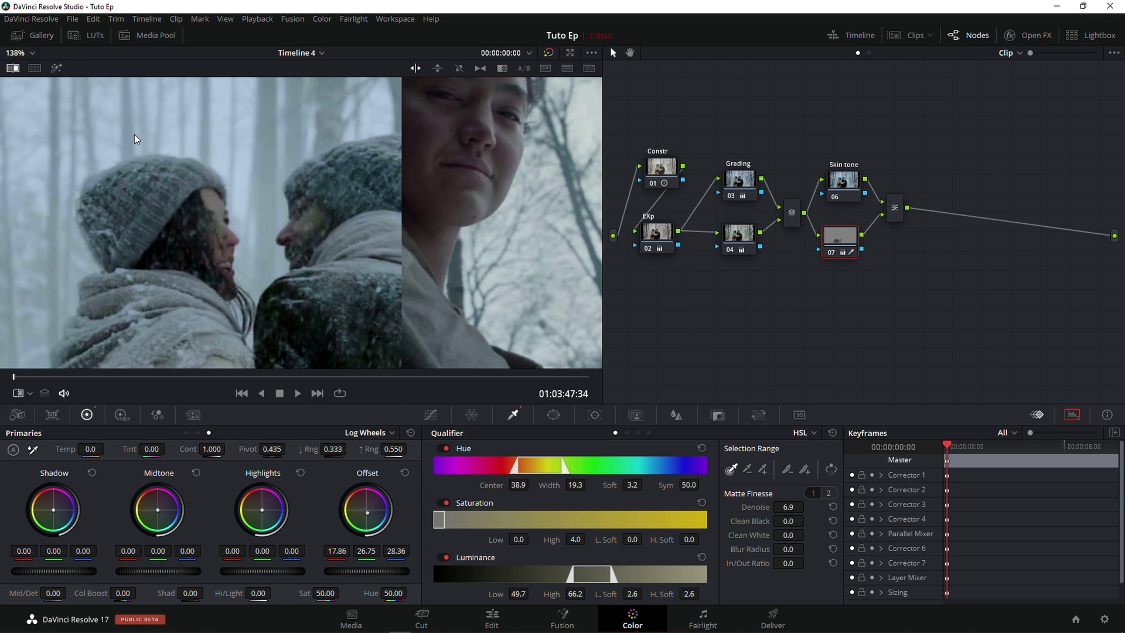
scroll(134, 134, "down", 5)
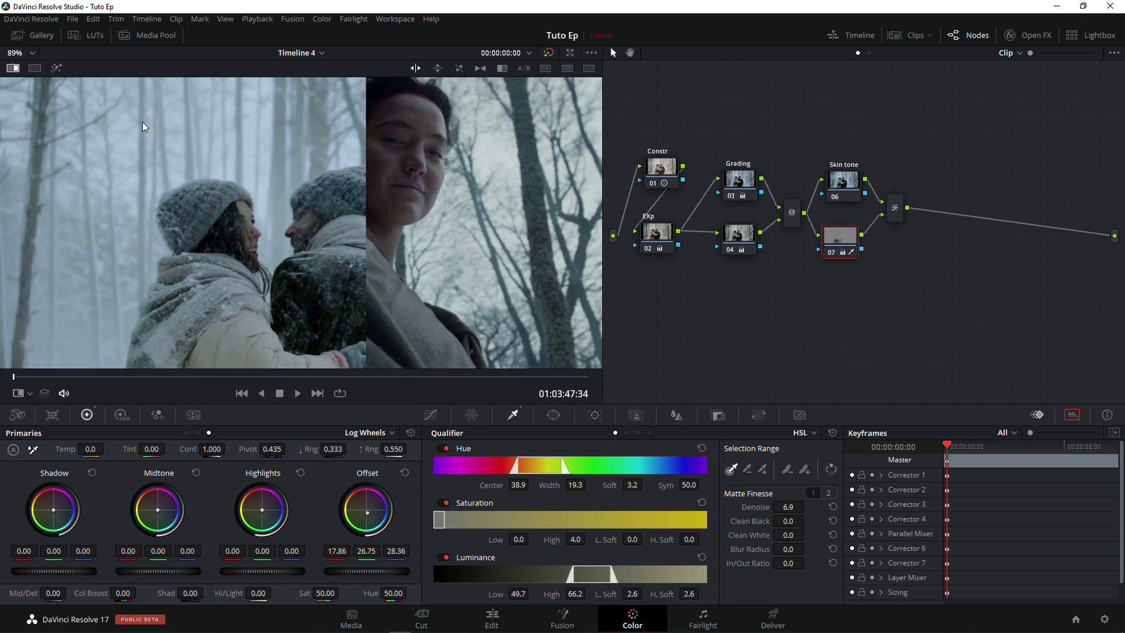
scroll(142, 122, "up", 6)
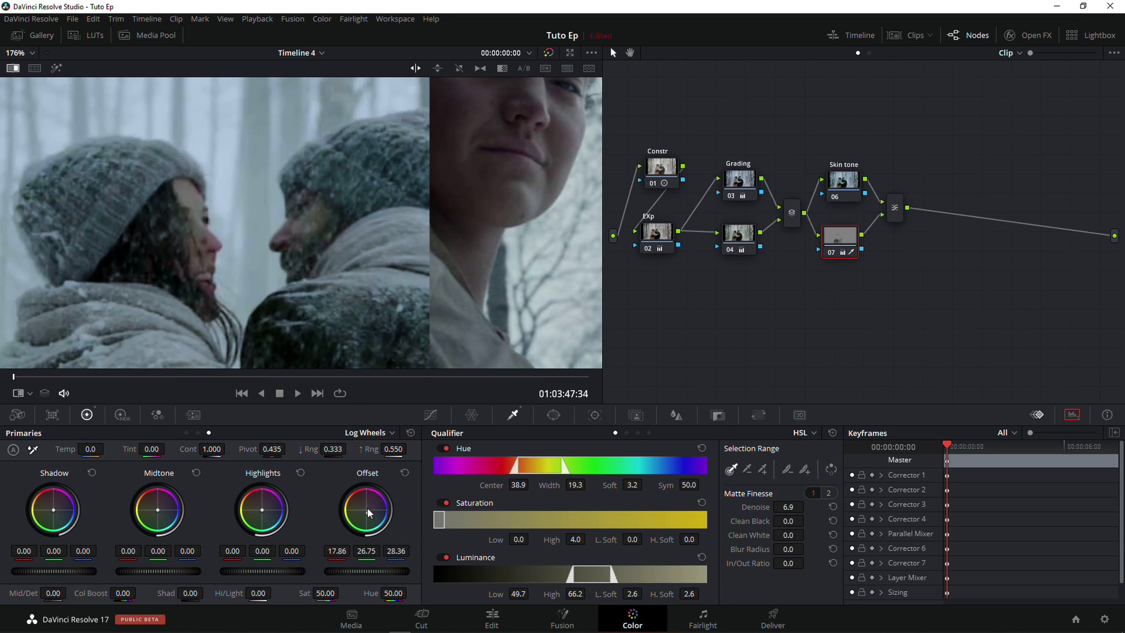
left_click_drag(369, 512, 368, 512)
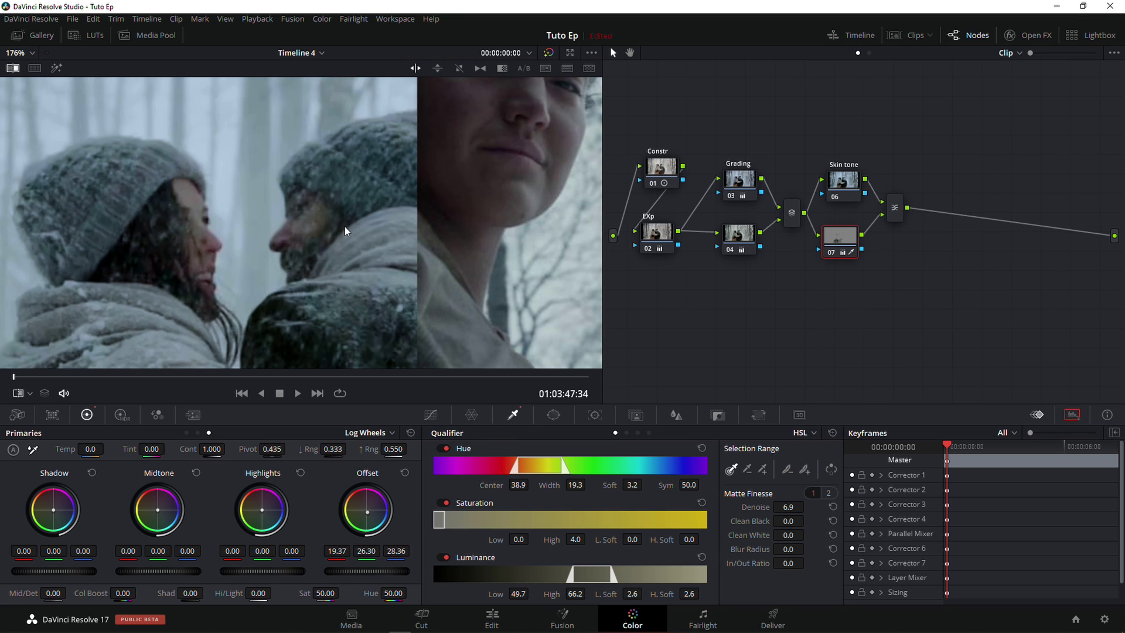
scroll(345, 226, "down", 3)
scroll(330, 198, "down", 4)
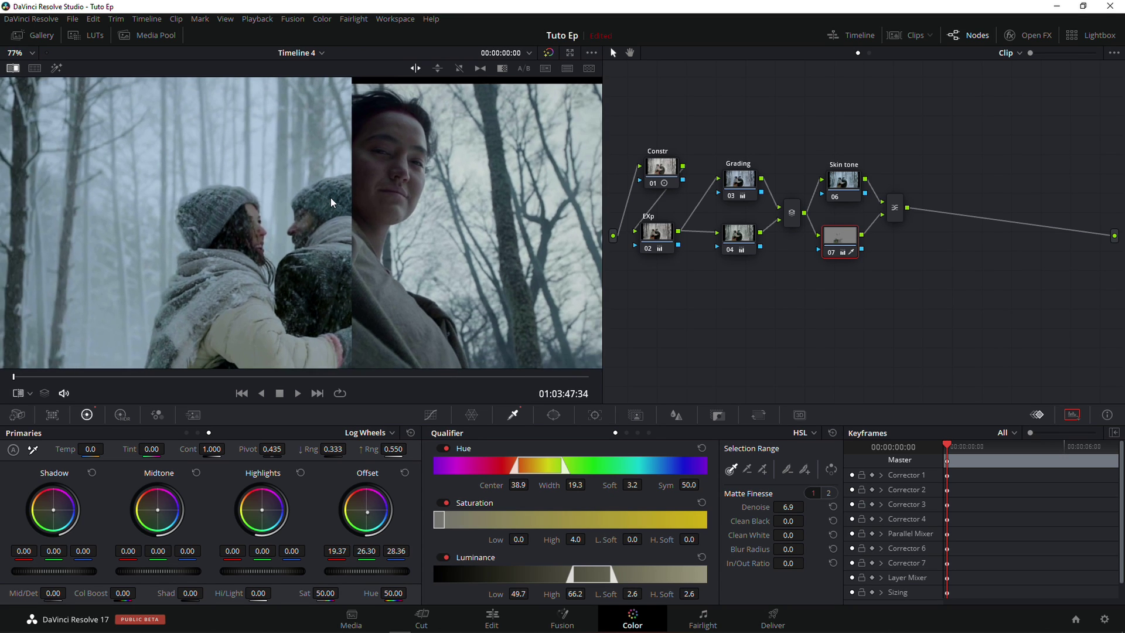
scroll(331, 199, "up", 2)
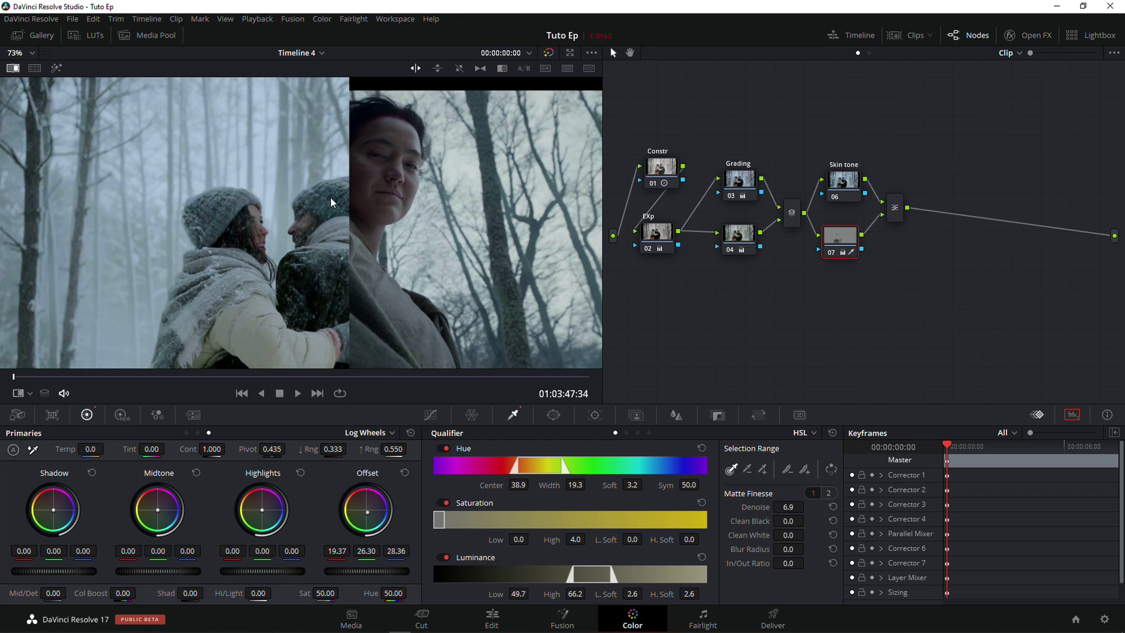
scroll(332, 195, "up", 1)
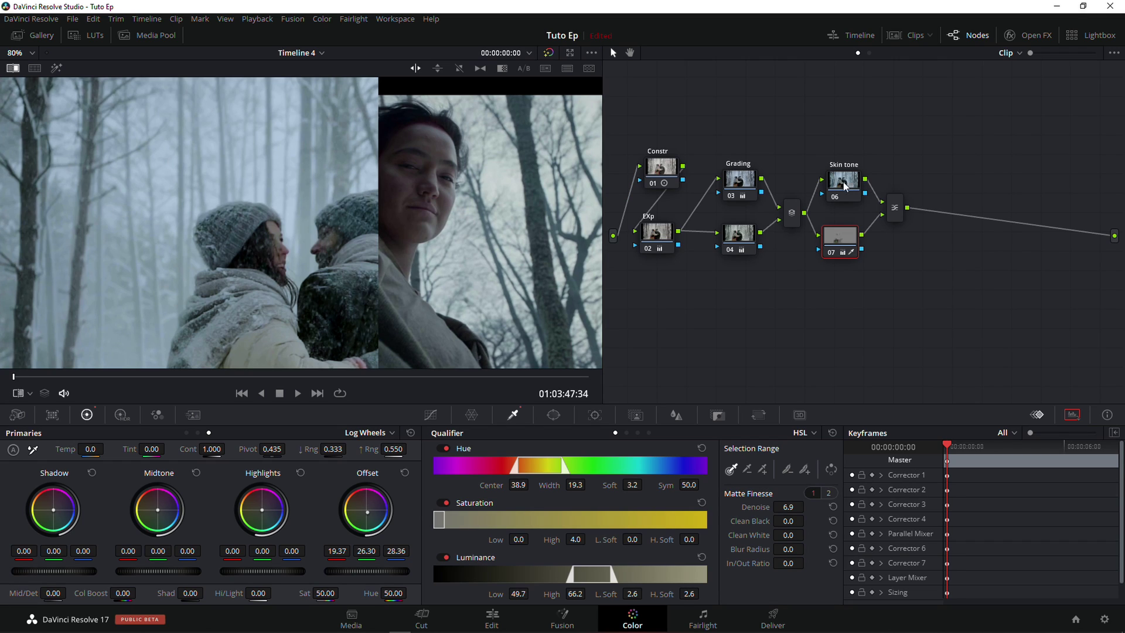
Step: Add node 05 before node 04 in the parallel branch and label it 'hilglight'
left_click_drag(751, 233, 748, 230)
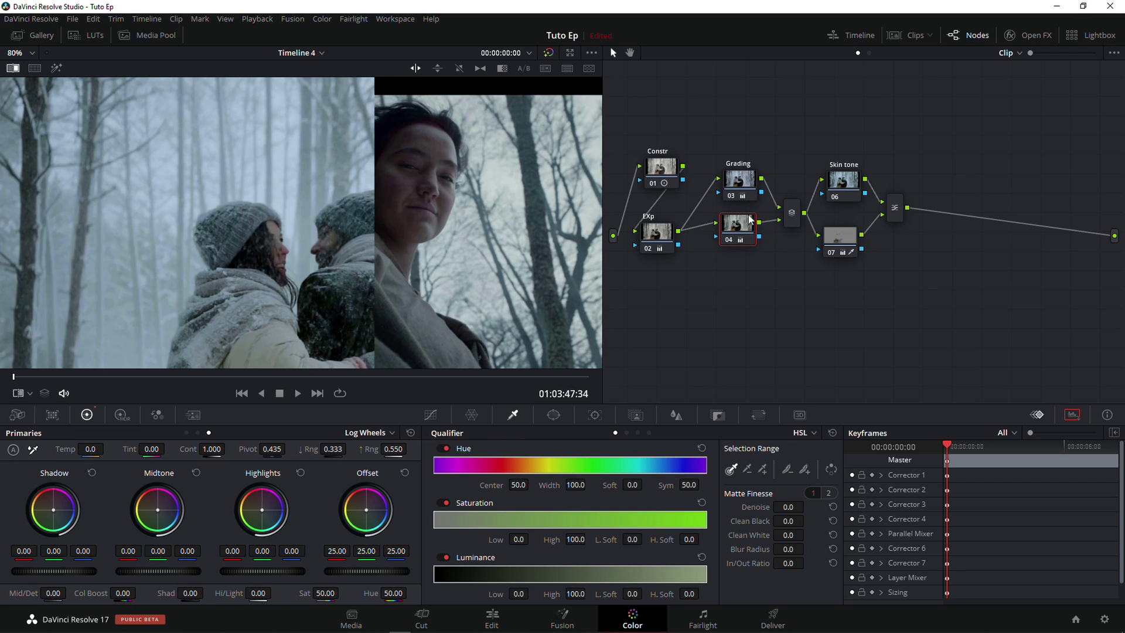
right_click(736, 237)
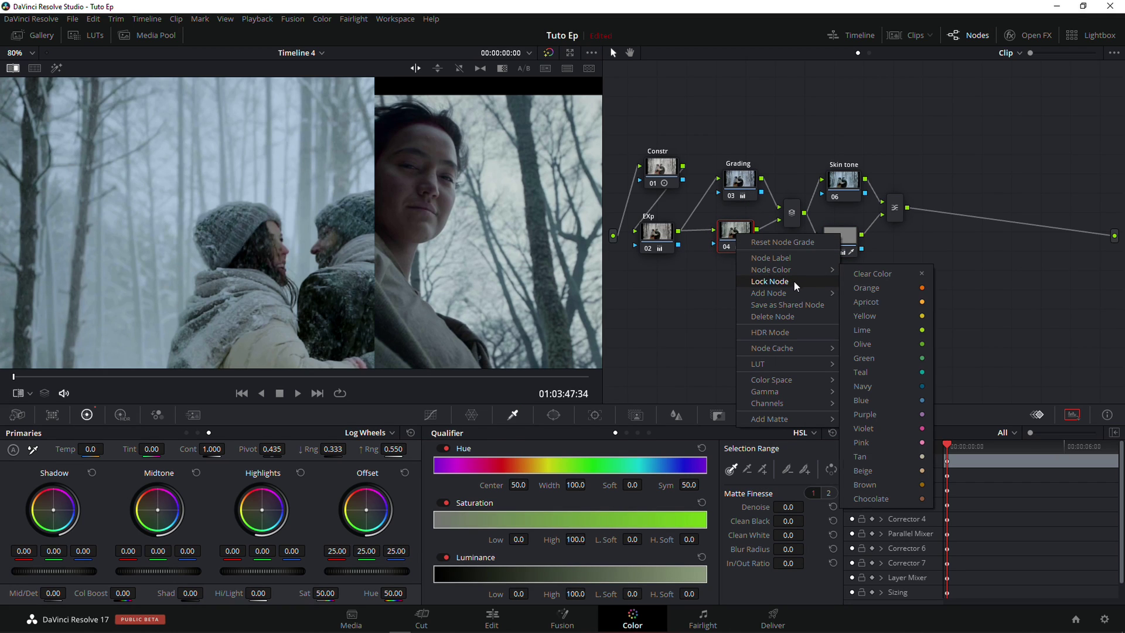
mouse_move(800, 292)
left_click(877, 309)
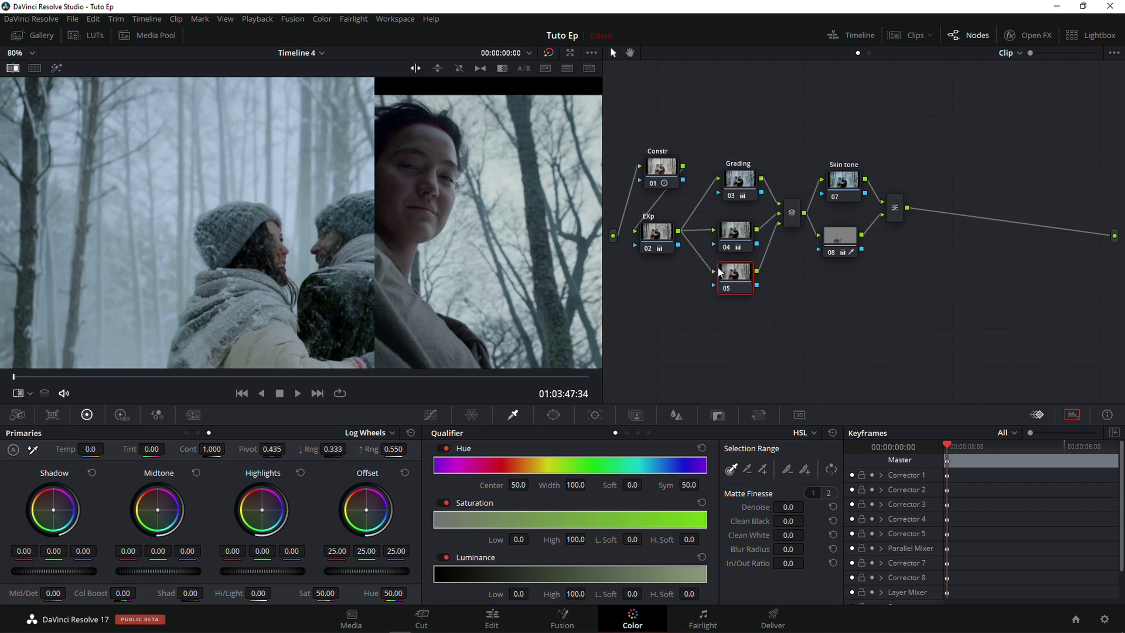
right_click(731, 278)
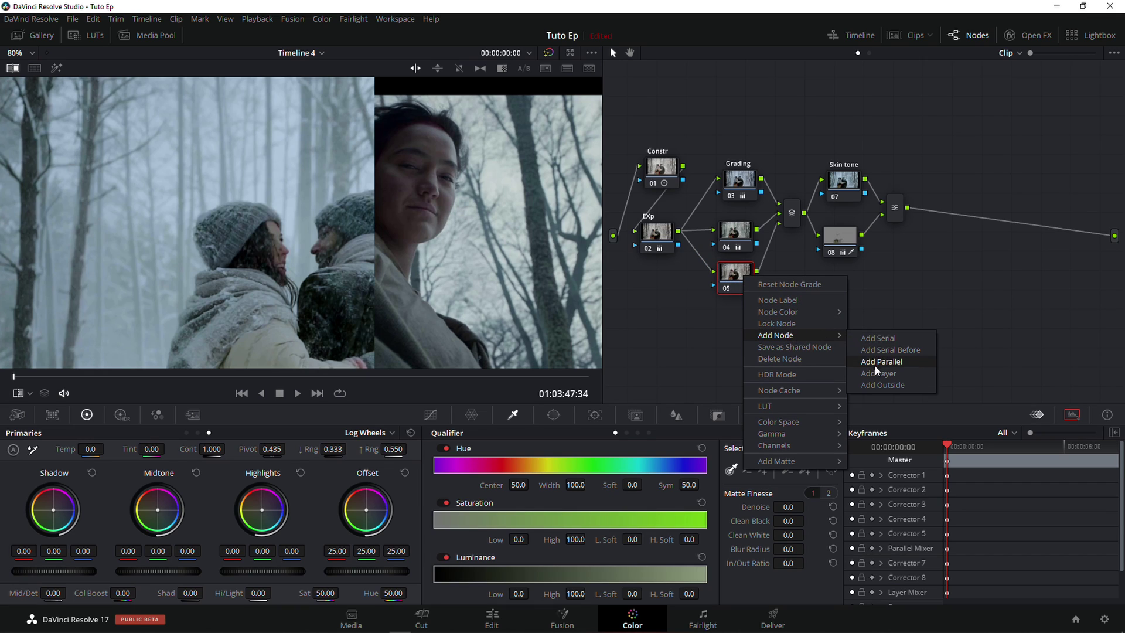
left_click(804, 283)
type("hi")
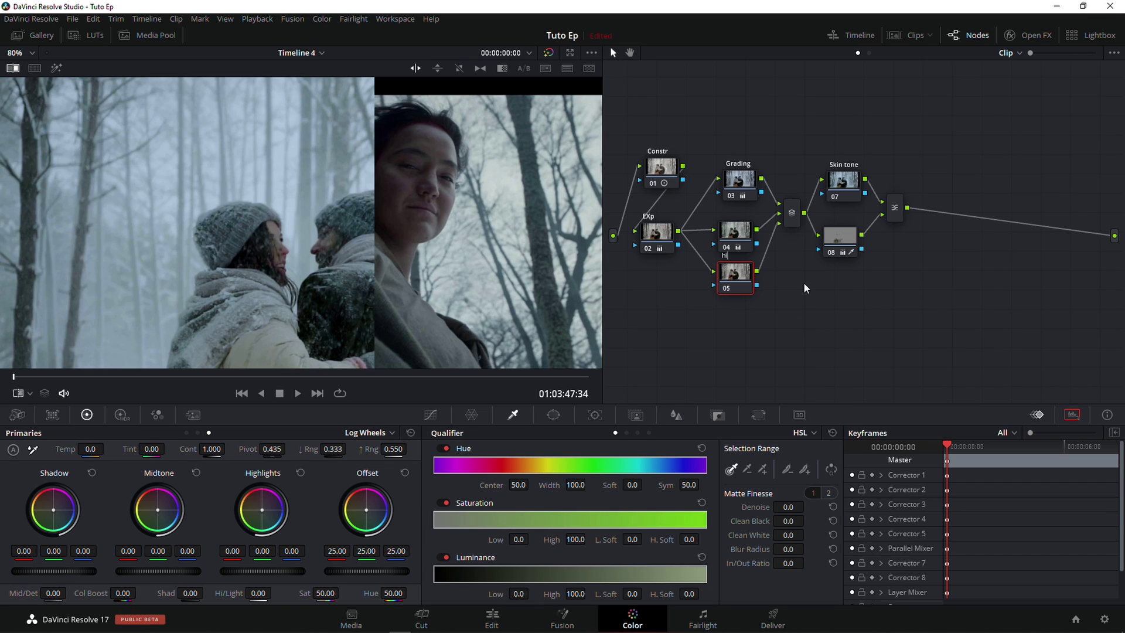
type("lglight")
key("Return")
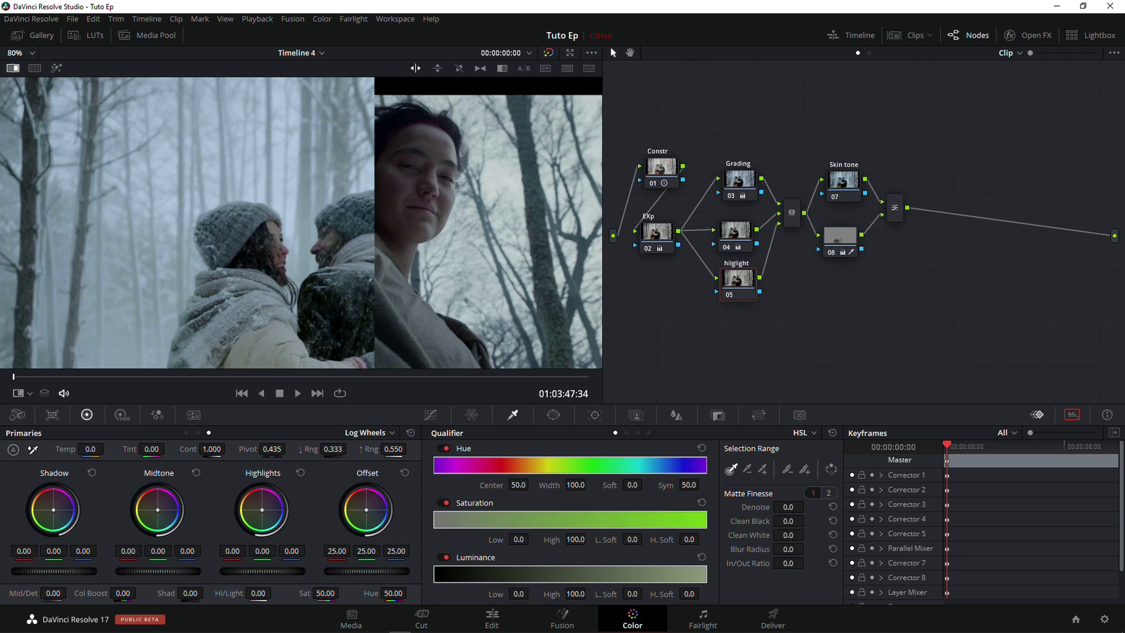
Step: Warm node 05's Highlights wheel to 0.07/0.01/-0.35, comparing with the Grading node bypassed
left_click_drag(262, 510, 260, 507)
left_click_drag(259, 509, 258, 508)
left_click_drag(258, 508, 257, 508)
left_click(732, 196)
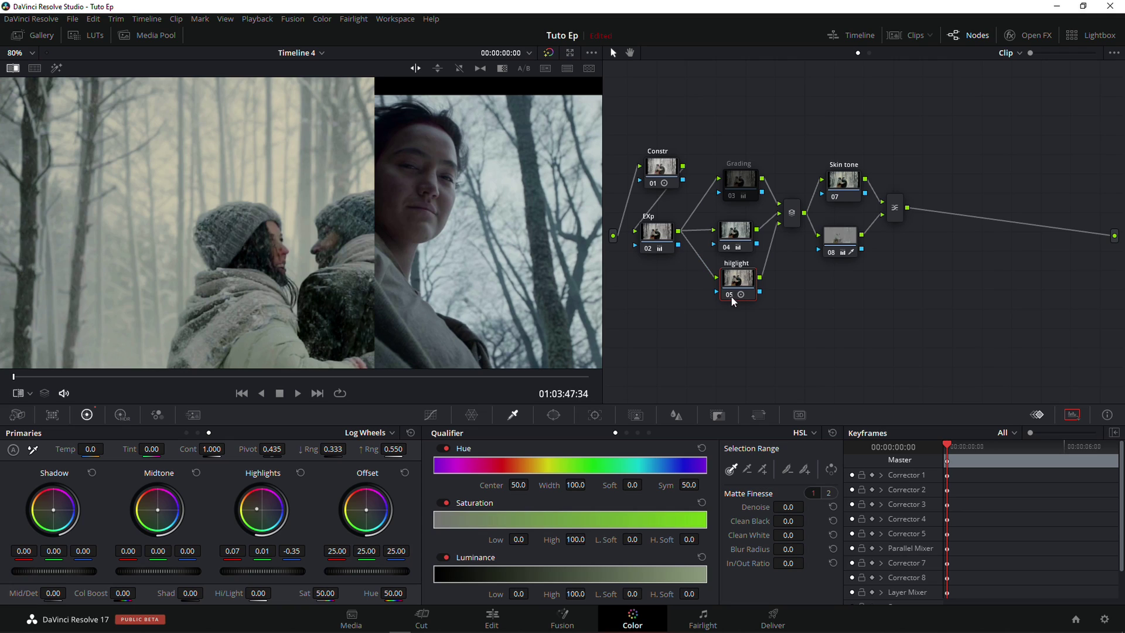
left_click_drag(728, 297, 725, 299)
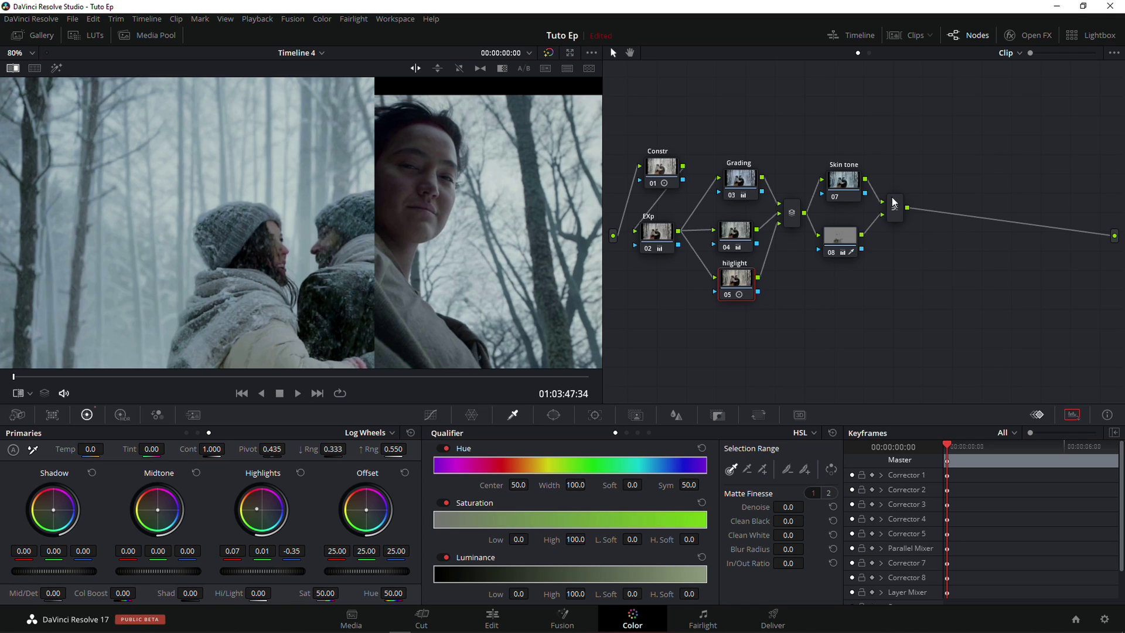
Step: Add node 10 after the mixer, label it 'sat', and lower saturation from 50.00 to 42.10
left_click_drag(896, 210, 909, 224)
key("alt+s")
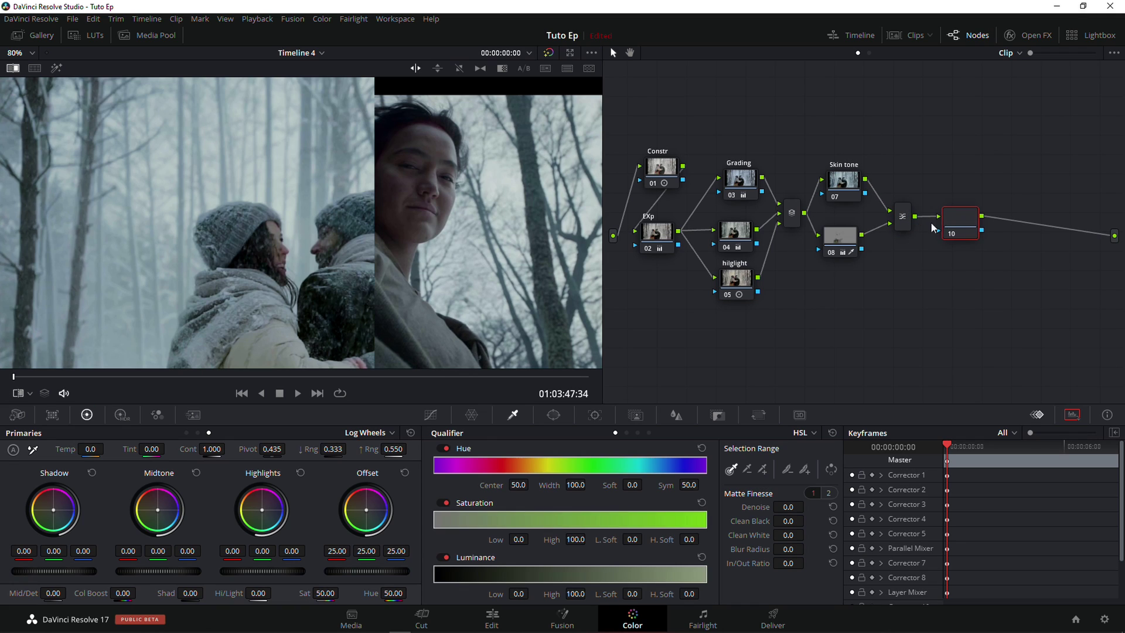
right_click(941, 229)
left_click(969, 253)
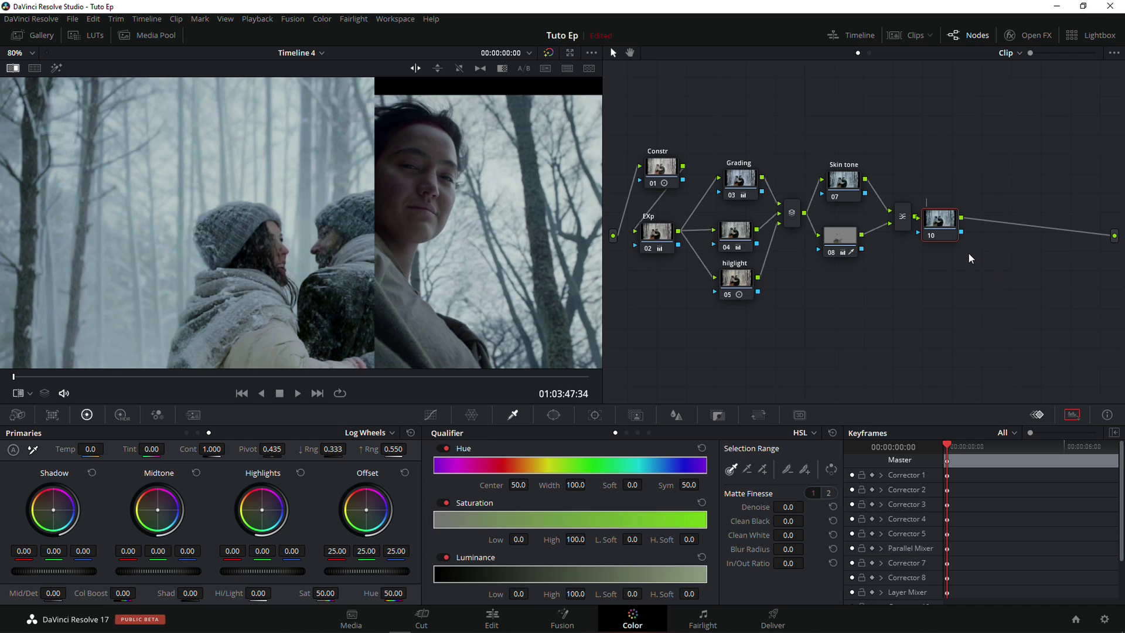
type("sat")
left_click_drag(942, 224, 952, 222)
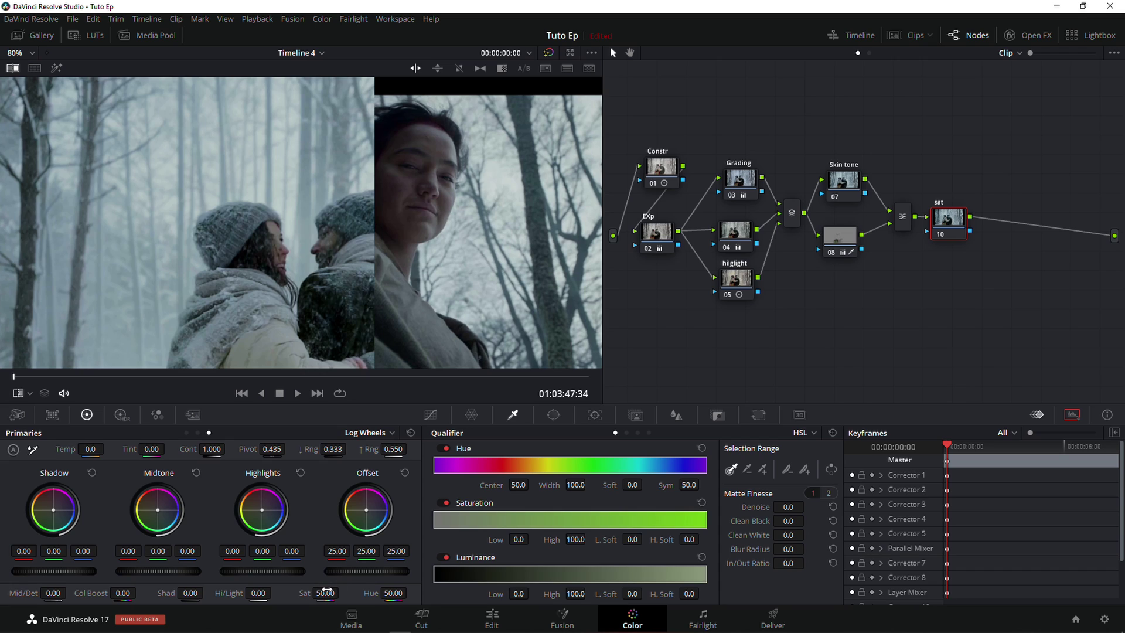
left_click_drag(331, 585, 317, 593)
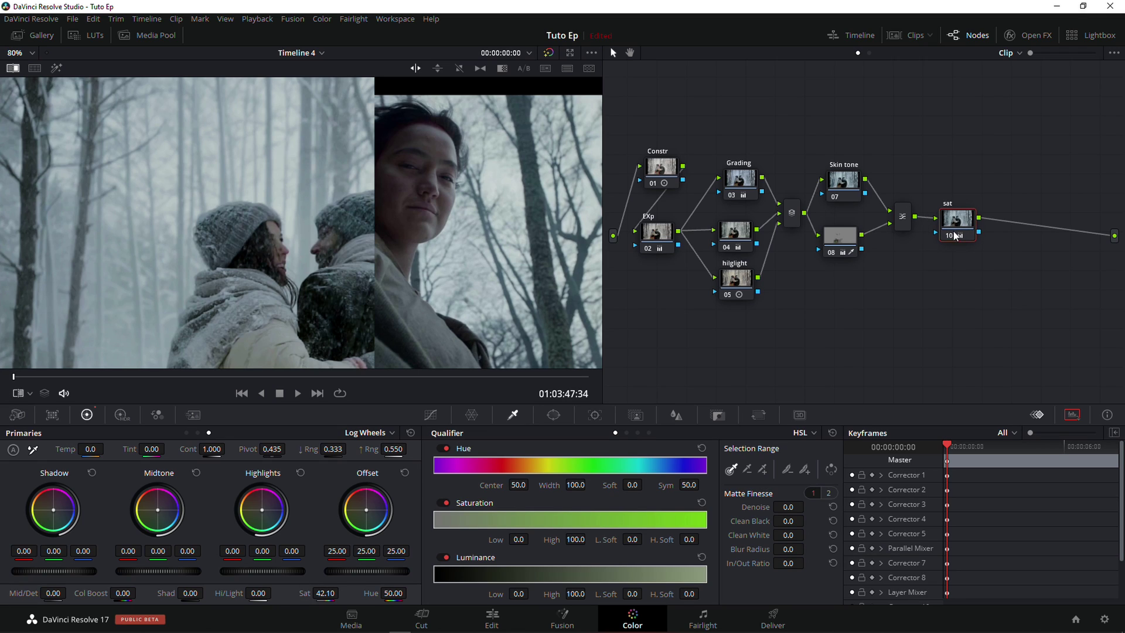
Step: Add a sharpening node after sat with Blur radius 0.47 and arrange the nodes
key("alt+s")
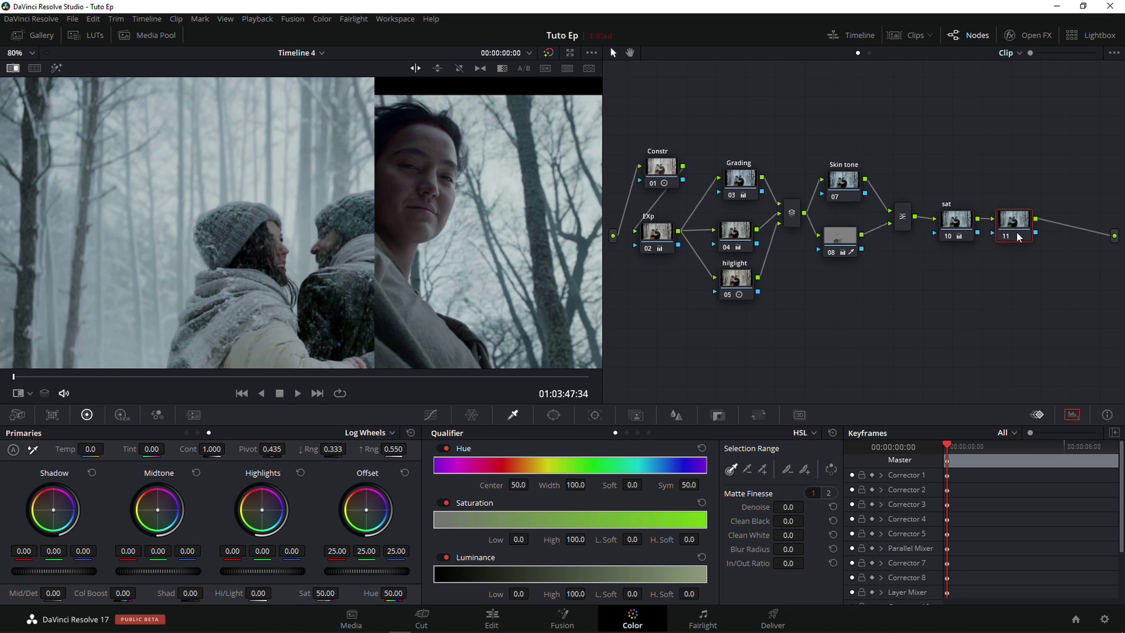
left_click(671, 415)
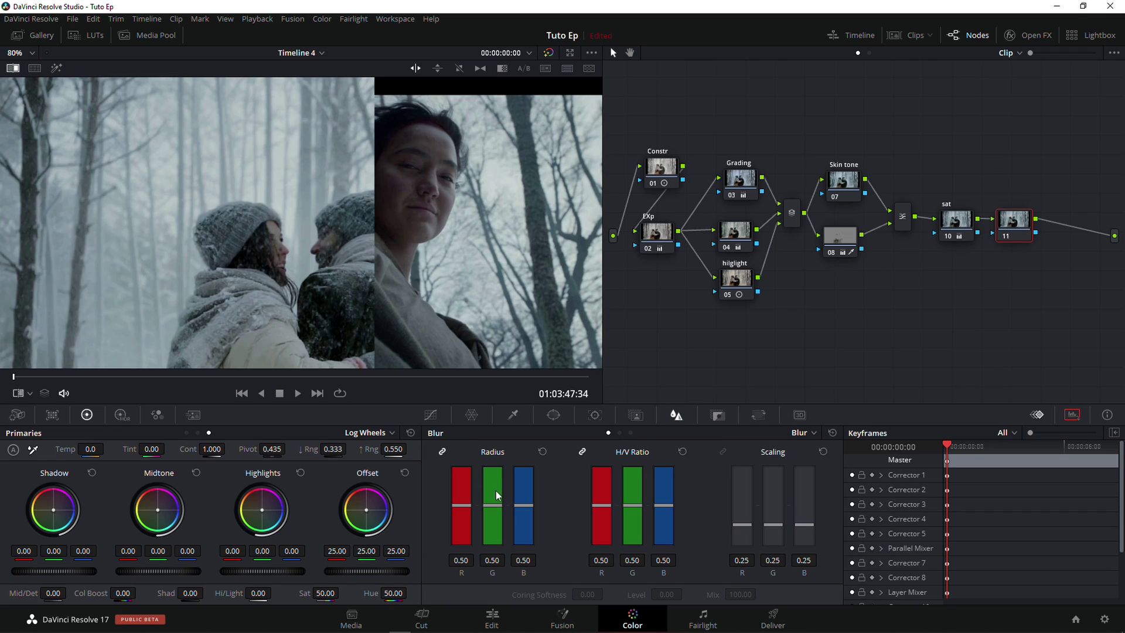
left_click_drag(496, 490, 497, 507)
left_click_drag(1008, 241, 1047, 246)
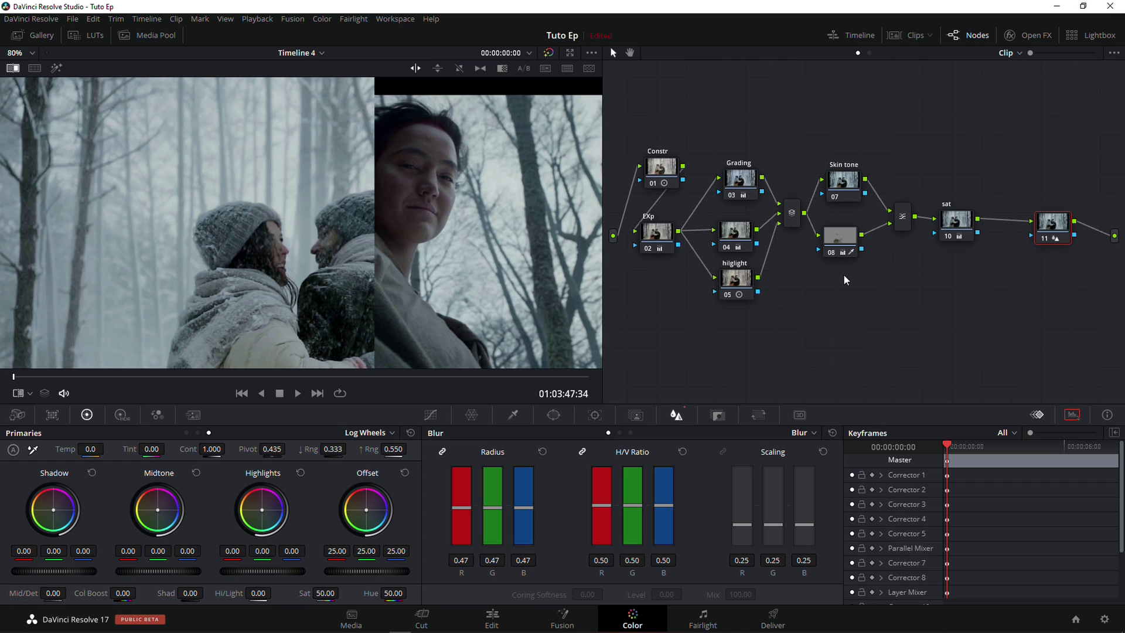
left_click_drag(1051, 229, 1038, 230)
mouse_move(962, 225)
left_mouse_down()
mouse_move(1000, 227)
mouse_move(1021, 265)
mouse_move(932, 223)
mouse_move(948, 233)
left_mouse_up()
Step: Add a parallel node beside node 10 and shift the sat and sharpening nodes right
right_click(948, 233)
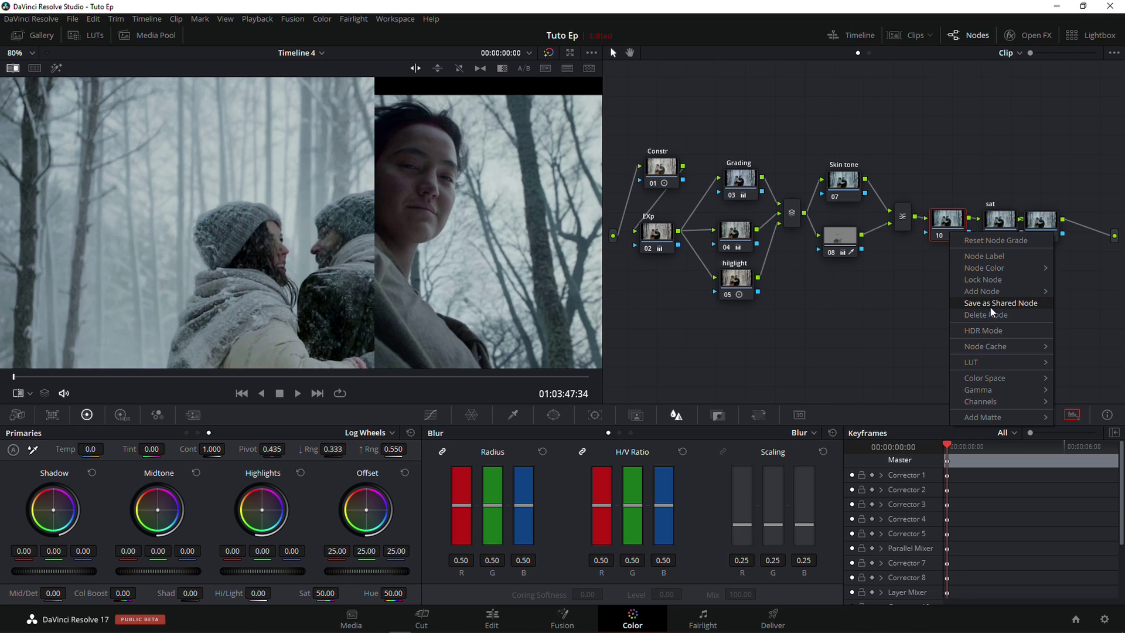
left_click(958, 262)
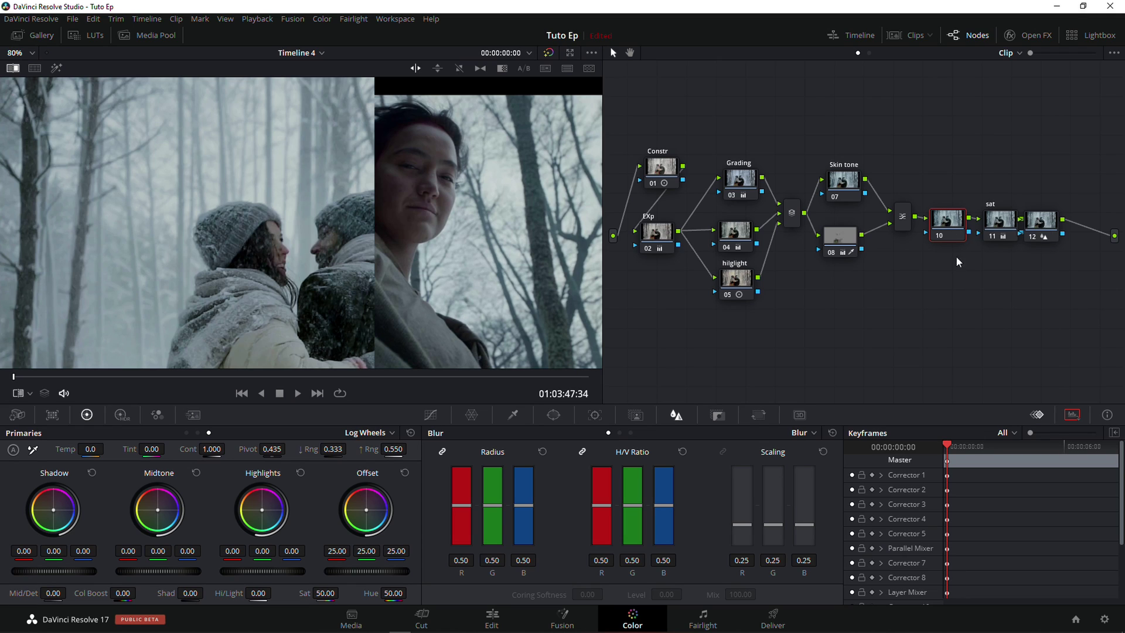
right_click(952, 223)
mouse_move(1010, 282)
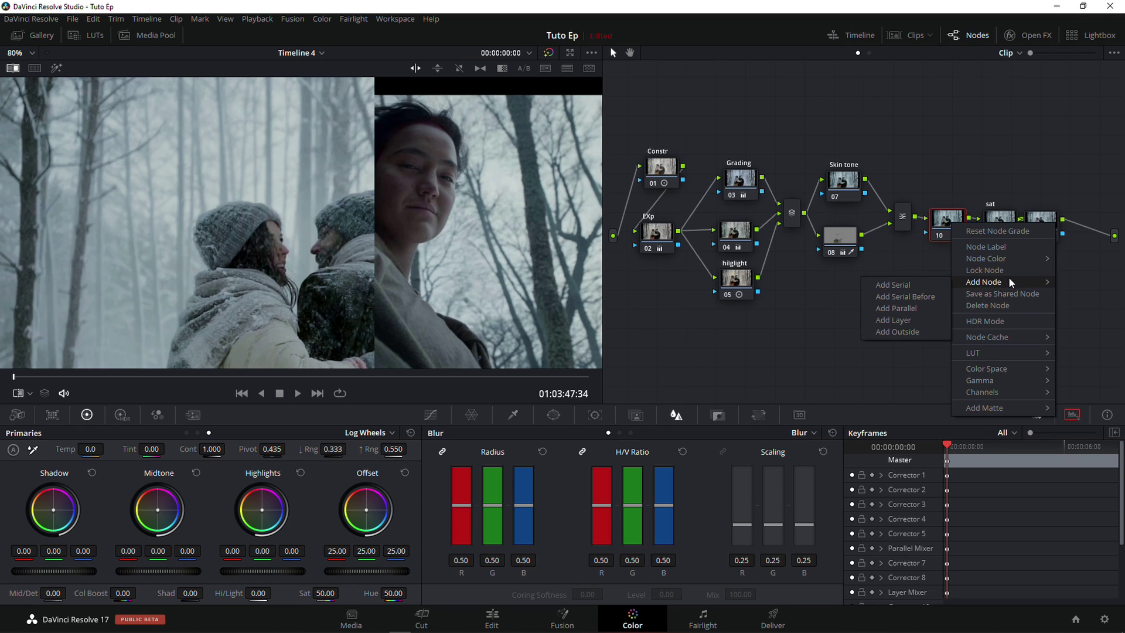
left_click(902, 312)
left_click_drag(1068, 197, 1001, 199)
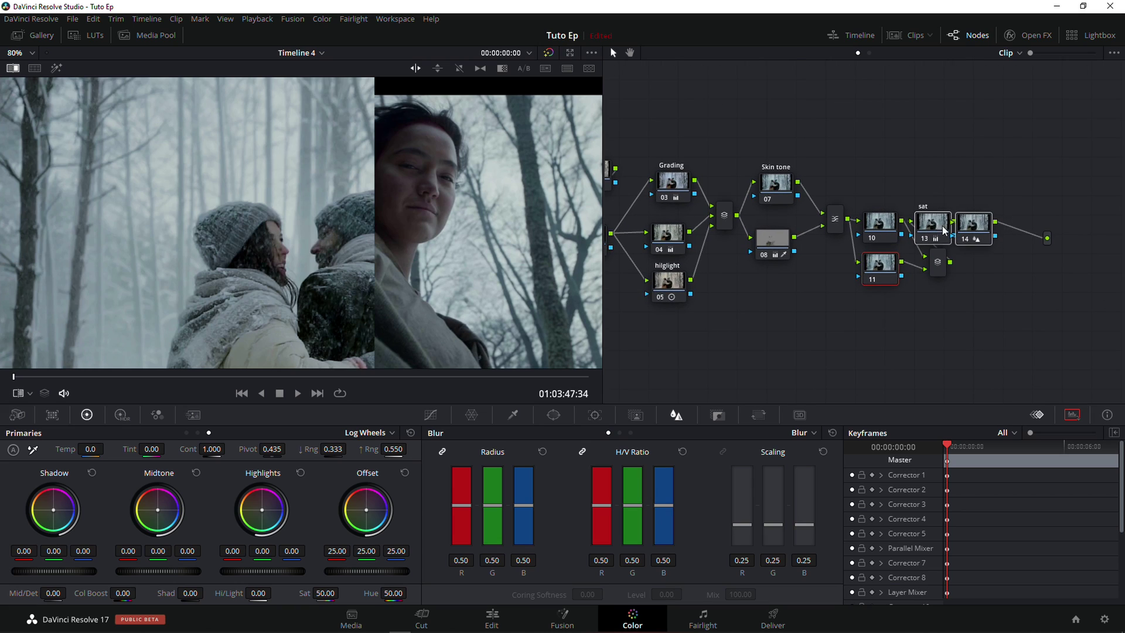
left_click_drag(945, 230, 1015, 244)
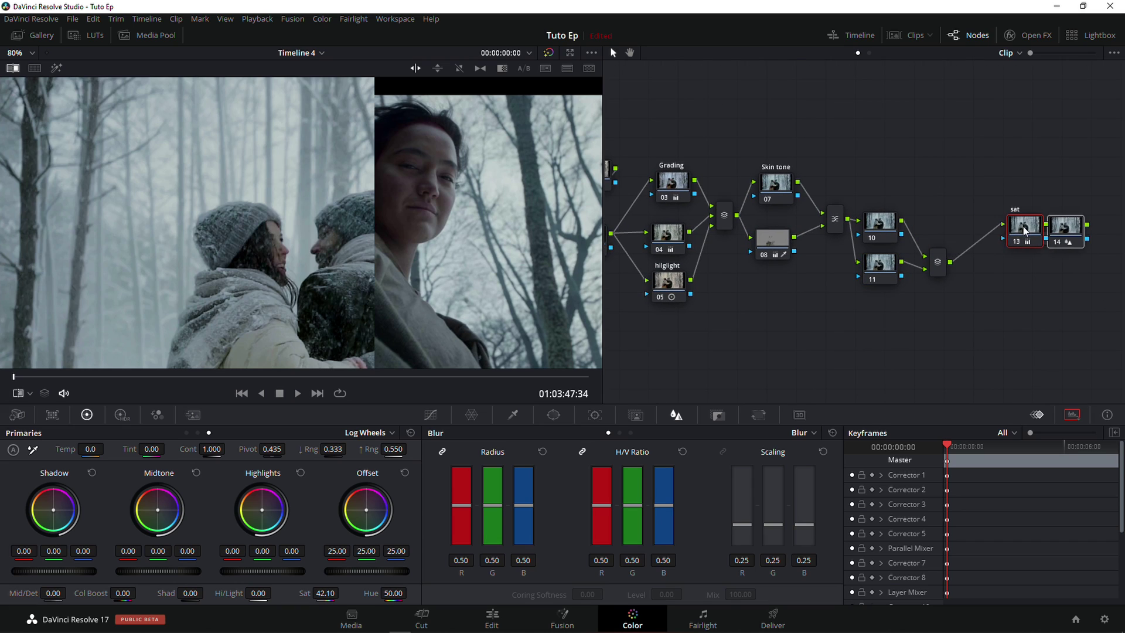
Step: Turn off the reference wipe and center node 10's circular window on the couple
left_click(12, 68)
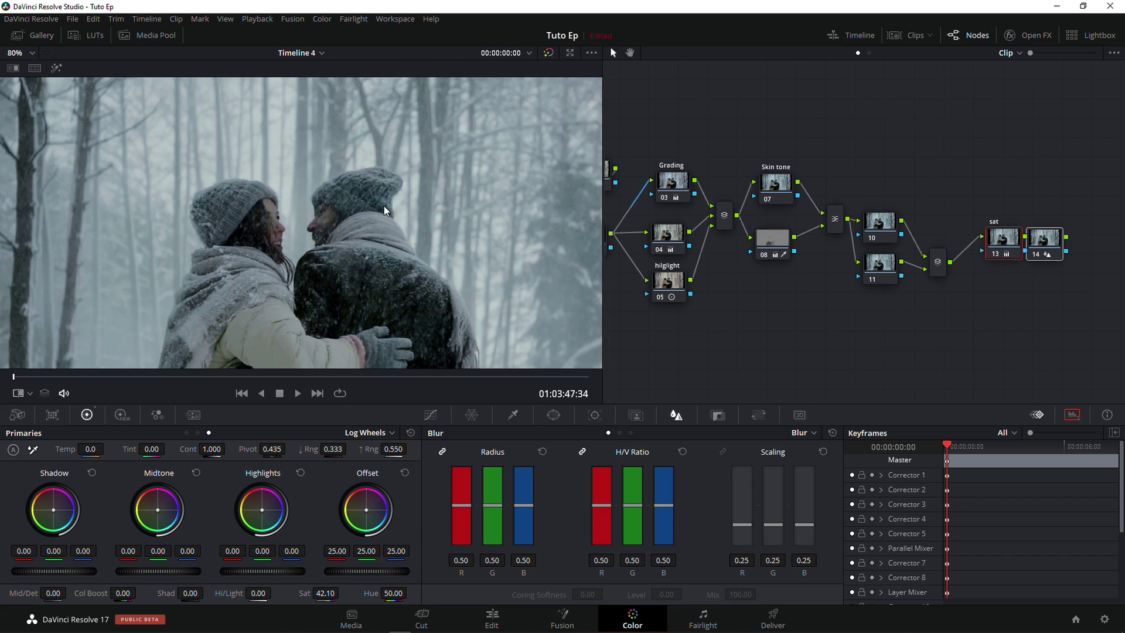
left_click_drag(890, 228, 888, 202)
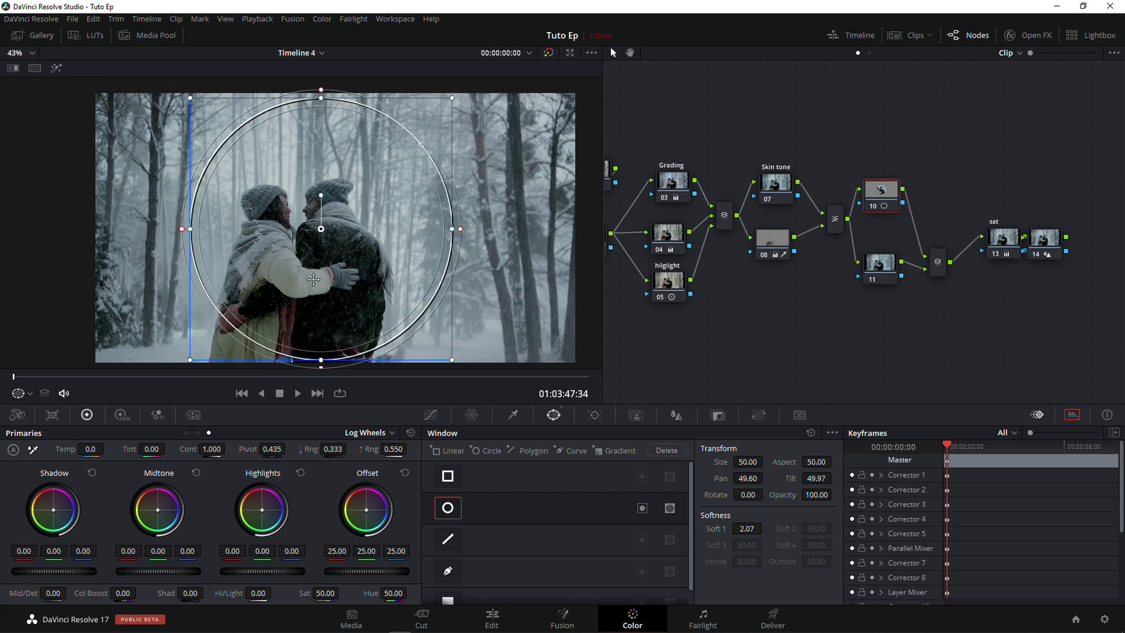
left_click_drag(313, 280, 298, 284)
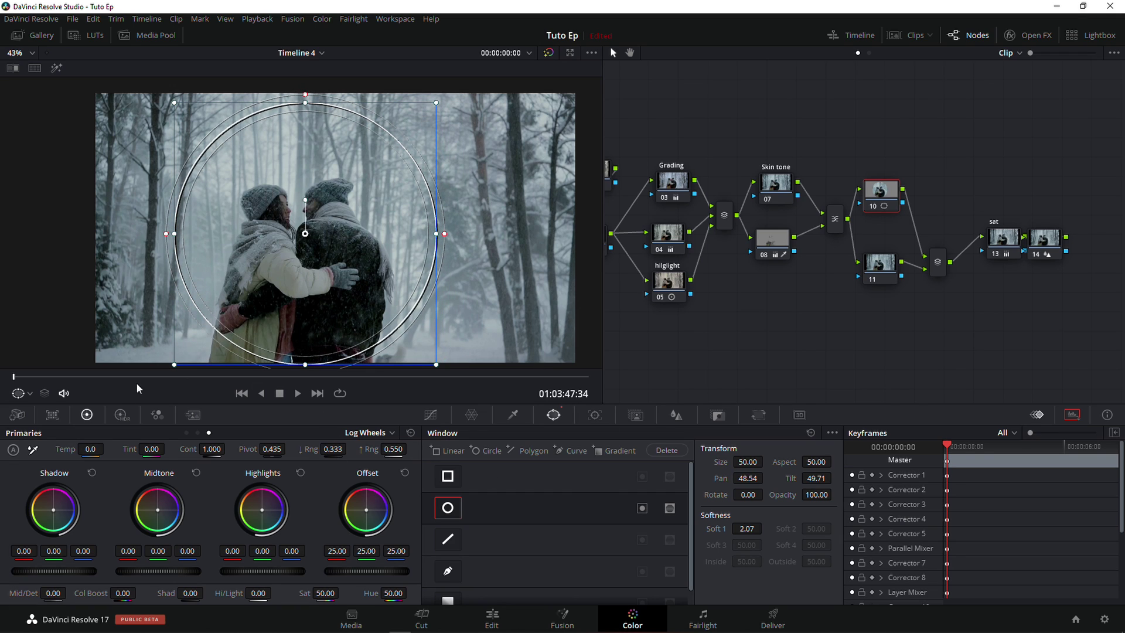
Step: Enable a large circular window on node 10 with softness widened to 26.08
left_click(187, 432)
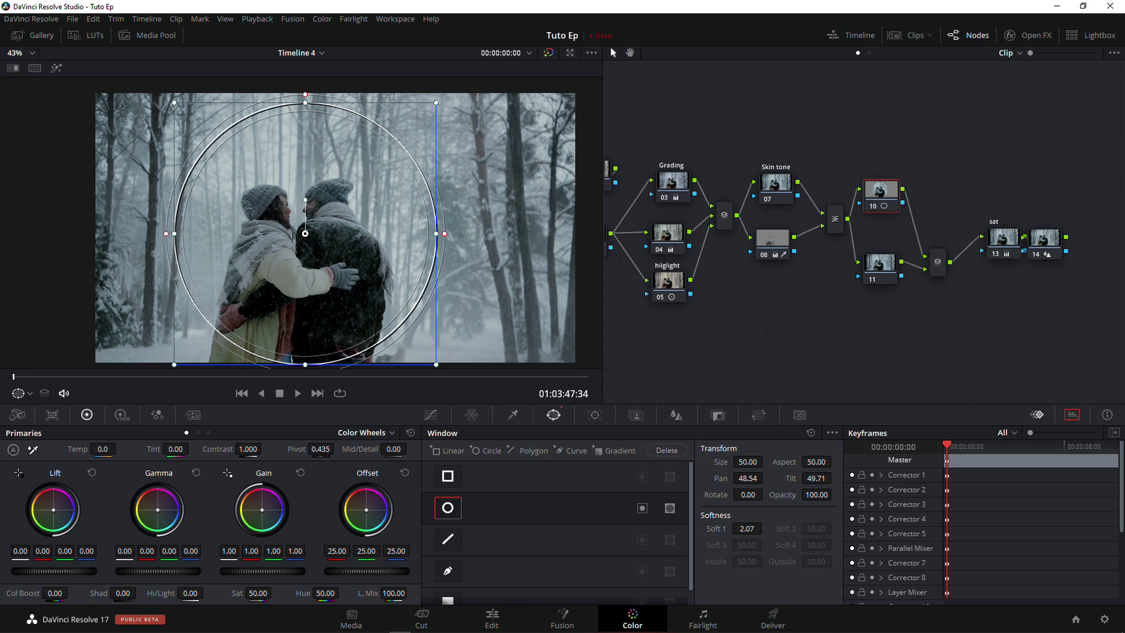
left_click_drag(266, 567, 223, 568)
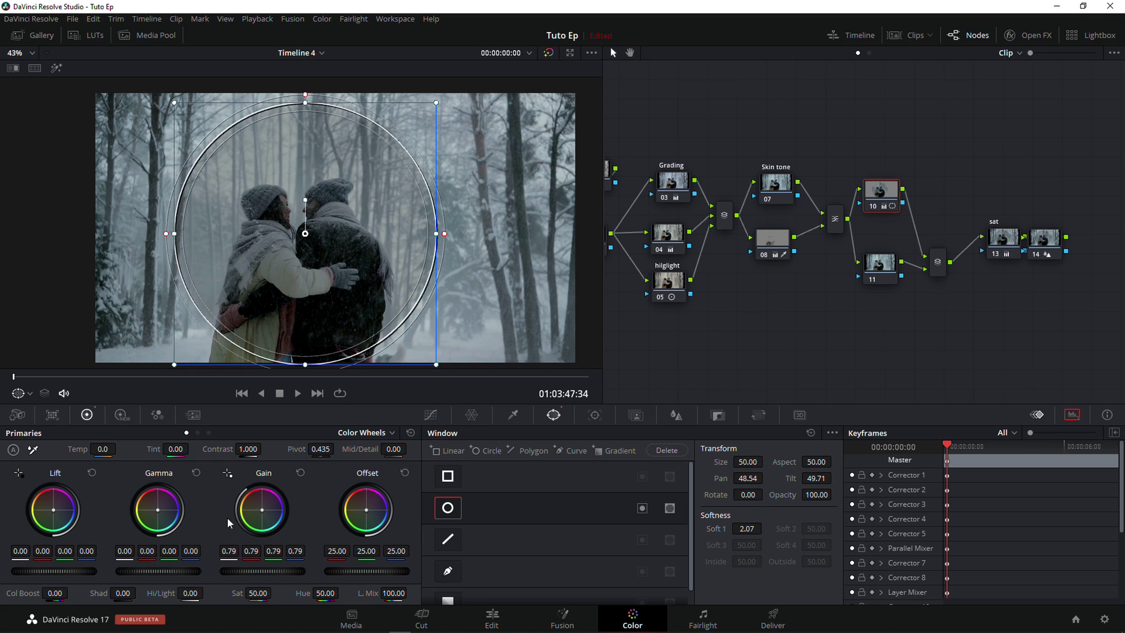
left_click(642, 508)
left_click_drag(436, 365, 450, 371)
left_click_drag(454, 237, 542, 262)
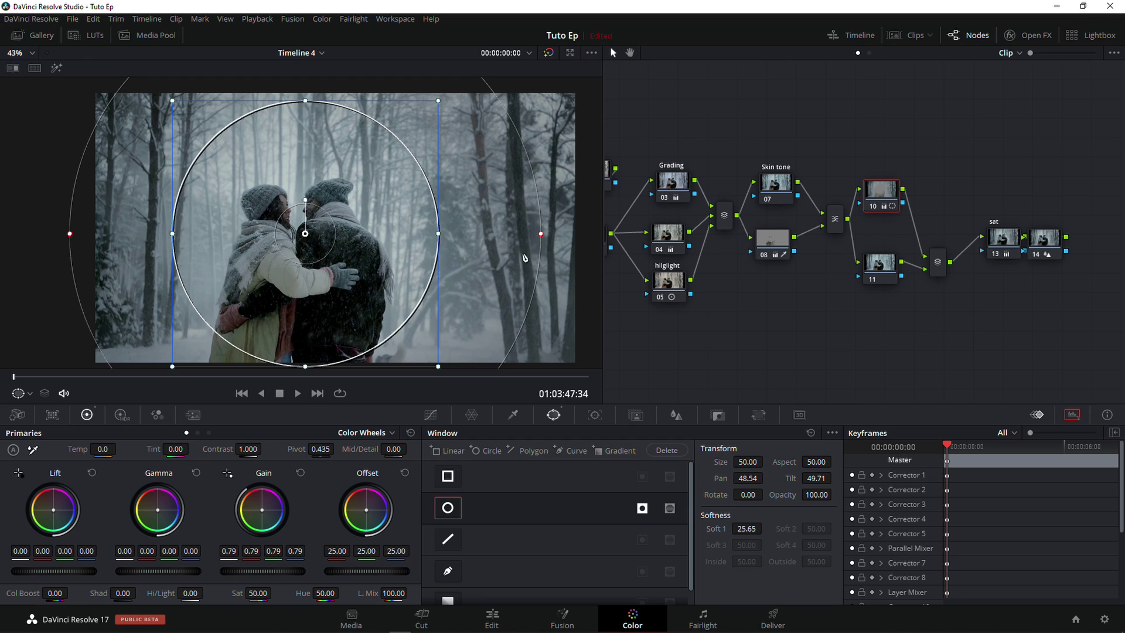
Step: Set node 10's Gain to 0.84 and lower parallel node 11's Gain to 0.83
left_click_drag(279, 575, 283, 576)
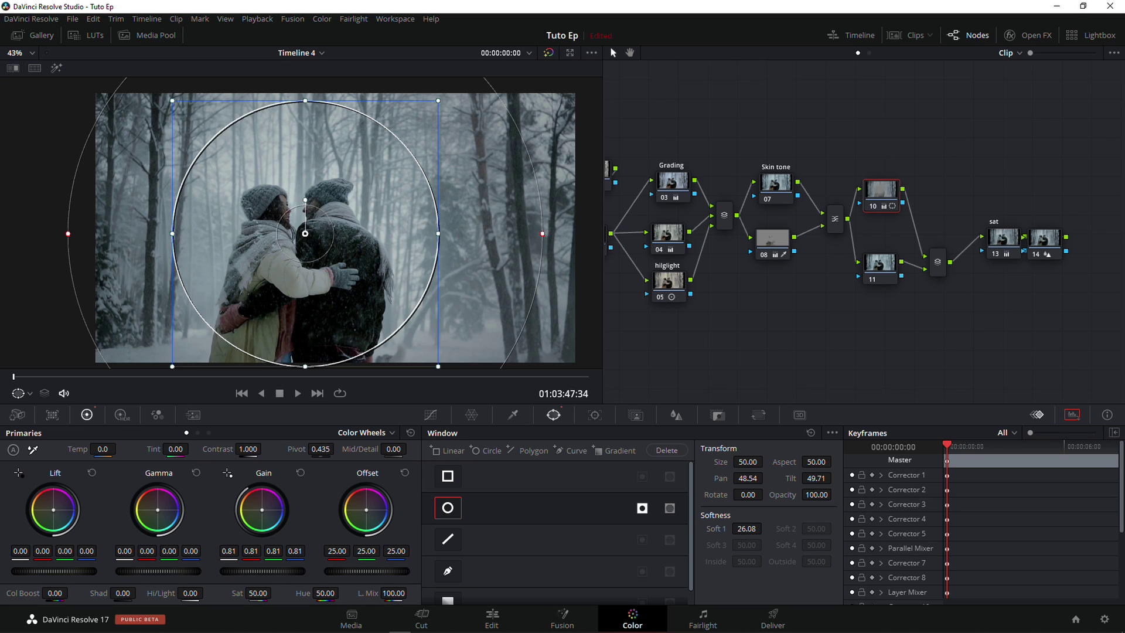
left_click_drag(283, 575, 286, 576)
left_click_drag(890, 271, 880, 265)
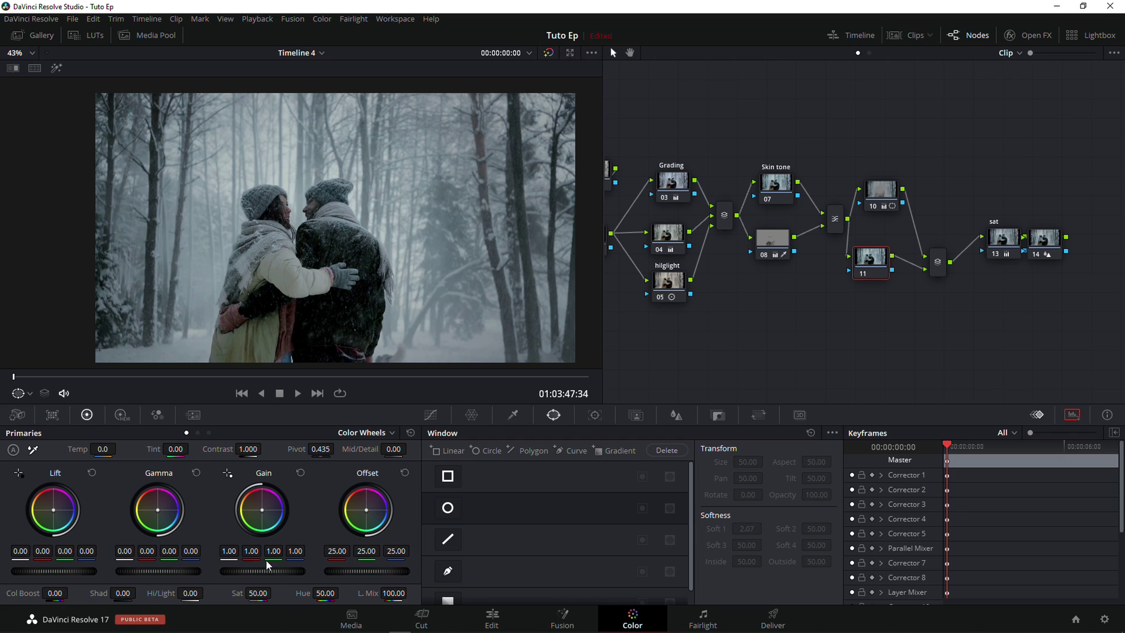
left_click_drag(267, 569, 243, 569)
Step: Add parallel node 12 under node 11 with Gain 1.19, and show the floating scopes
right_click(870, 264)
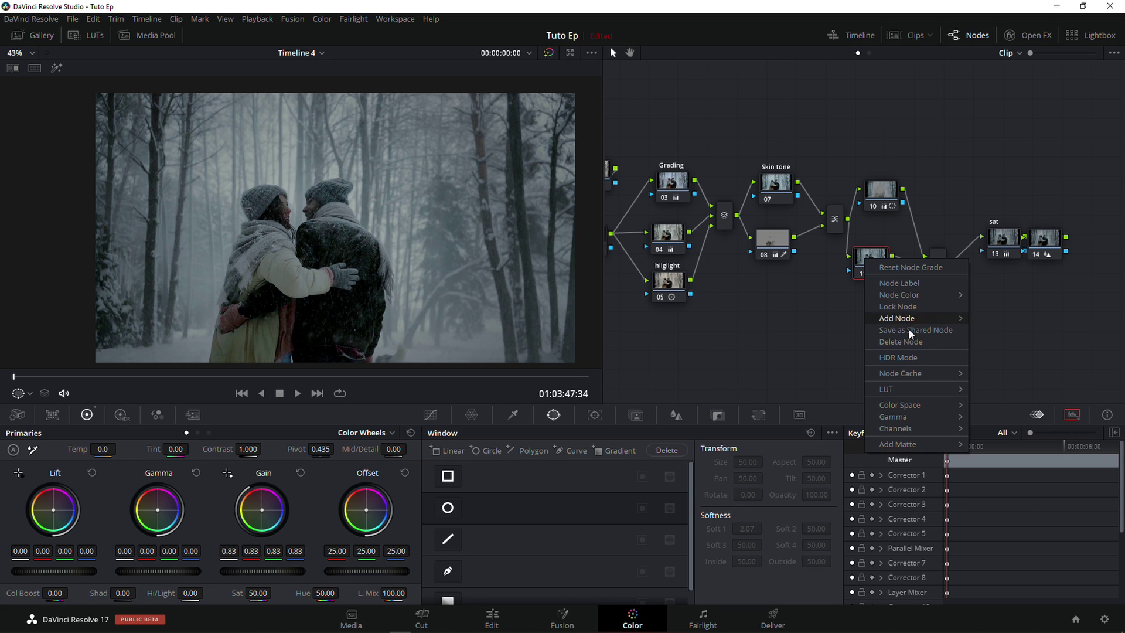
mouse_move(902, 318)
left_click(994, 350)
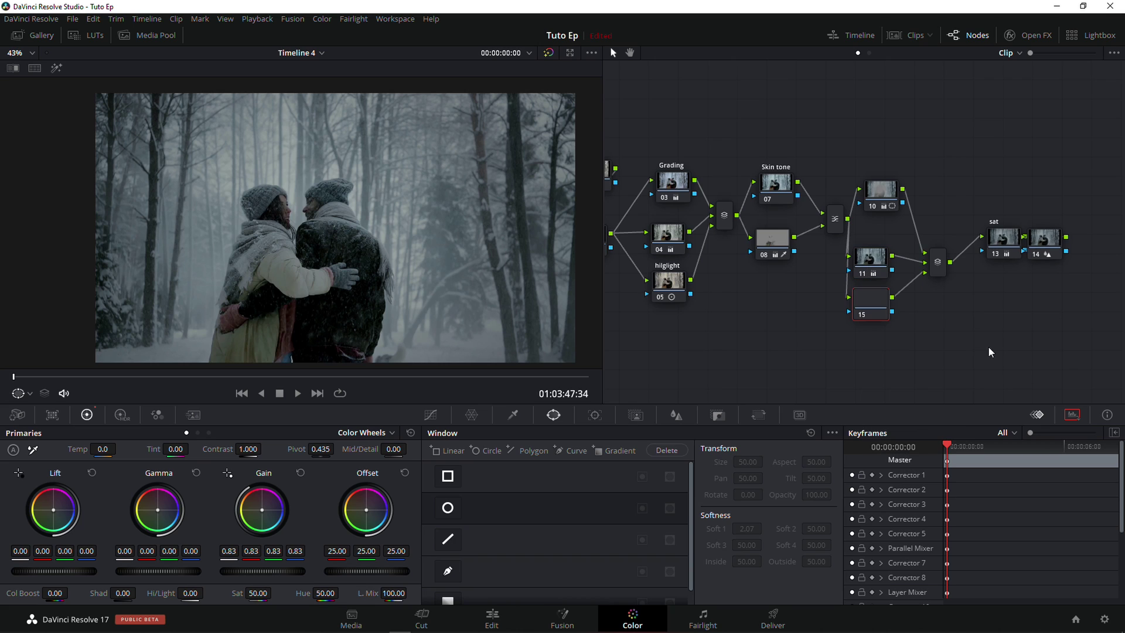
left_click_drag(248, 572, 286, 571)
left_click_drag(261, 572, 252, 571)
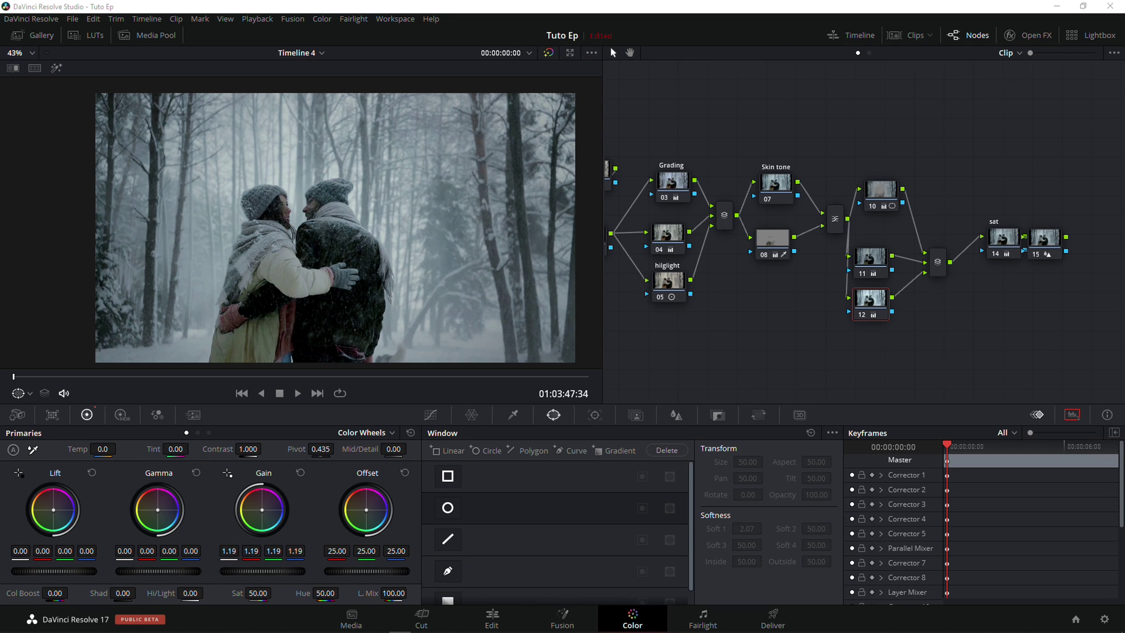
key("ctrl+shift+w")
left_click_drag(739, 314, 831, 321)
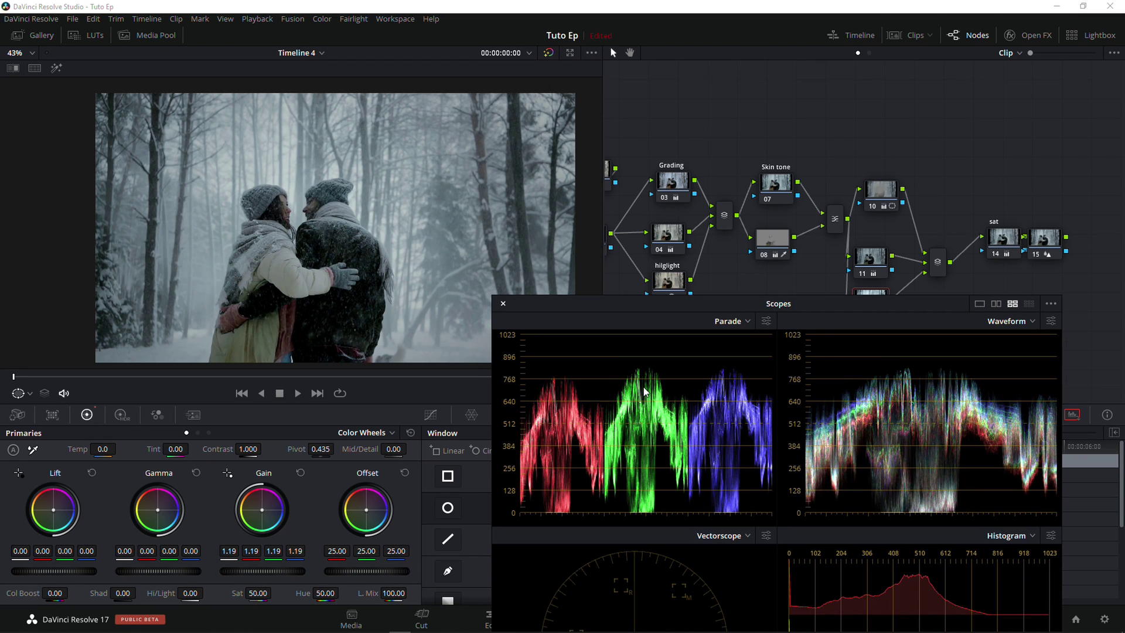
Step: Show the reference split-screen with clip thumbnails visible, and inspect clip 11
left_click(12, 69)
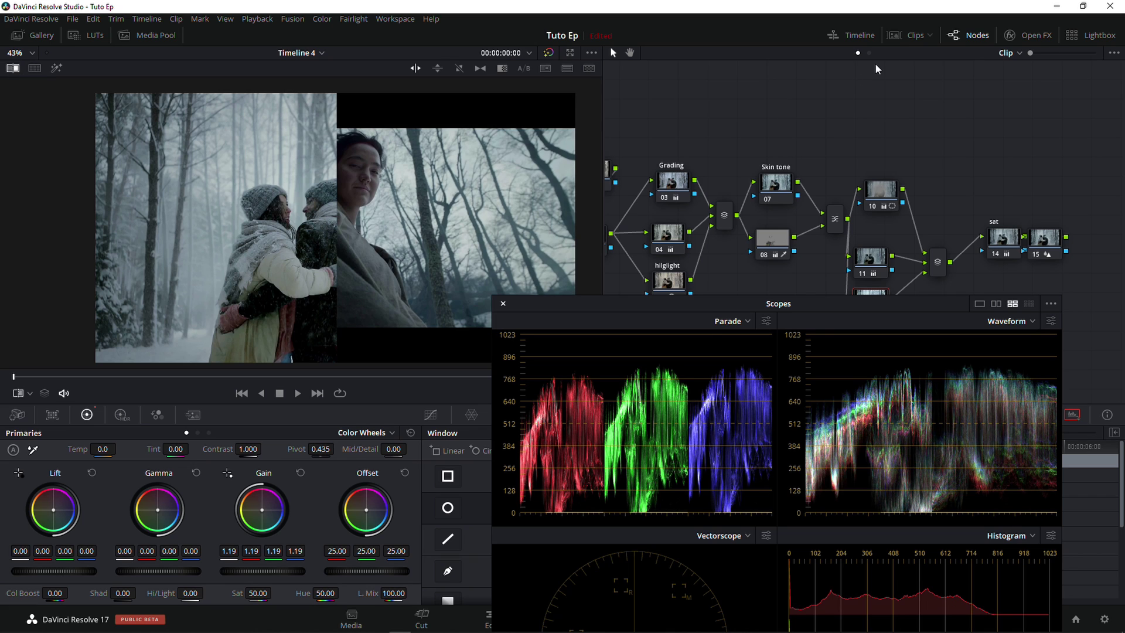
left_click(970, 35)
left_click_drag(685, 303, 663, 388)
left_click(910, 36)
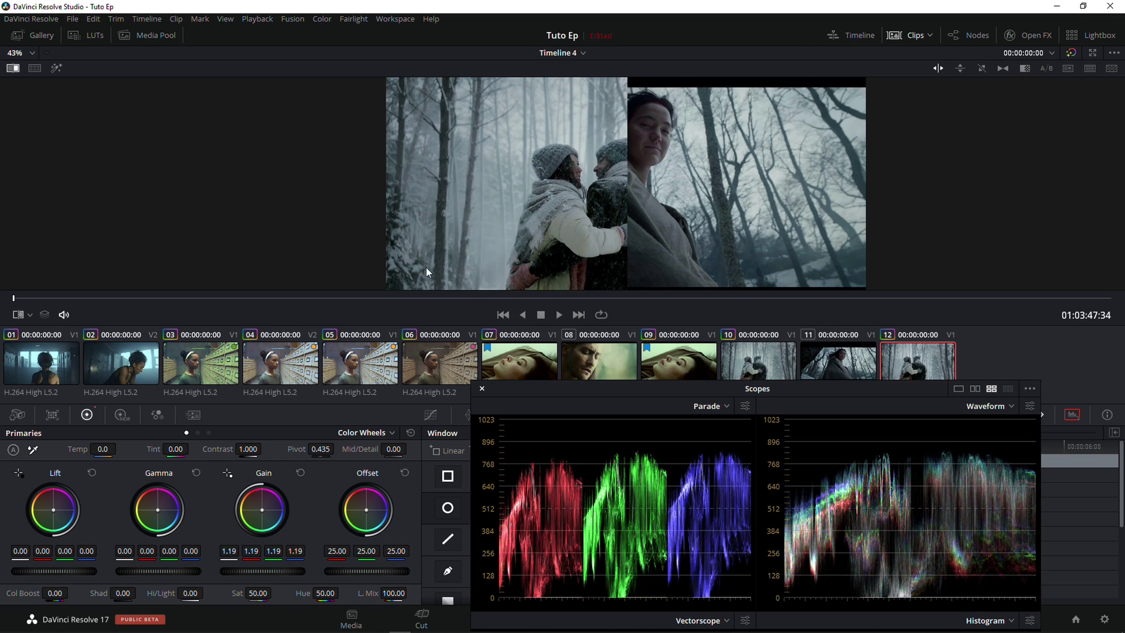
left_click(845, 364)
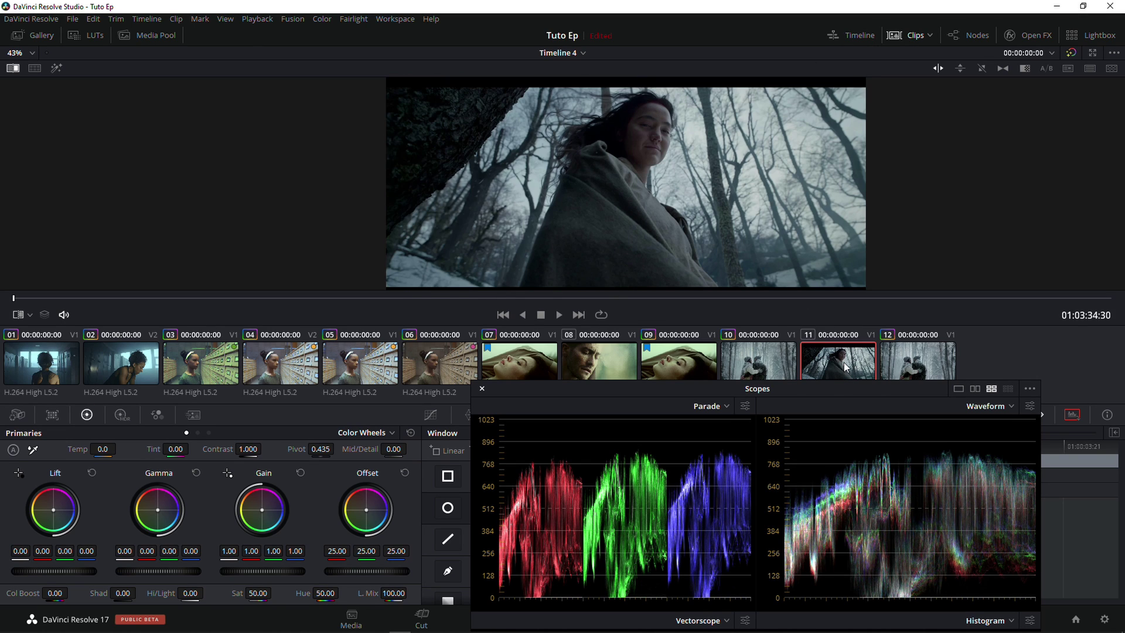
left_click_drag(673, 389, 682, 355)
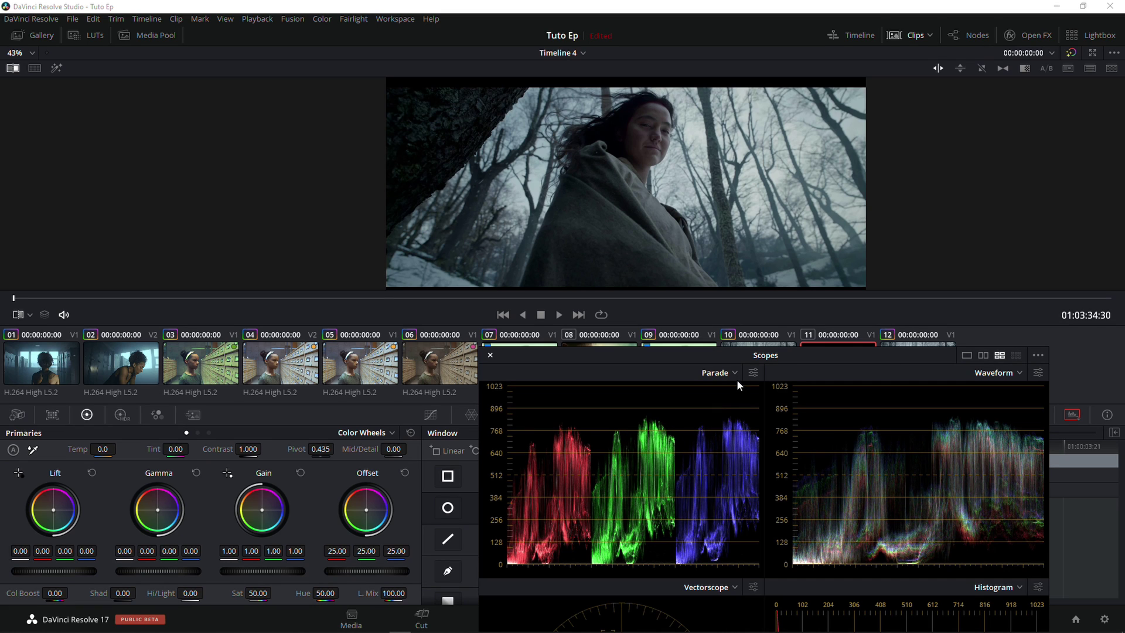
left_click_drag(659, 355, 627, 397)
Step: Return to clip 12, switch off the split-screen, and restore the node graph
left_click(916, 369)
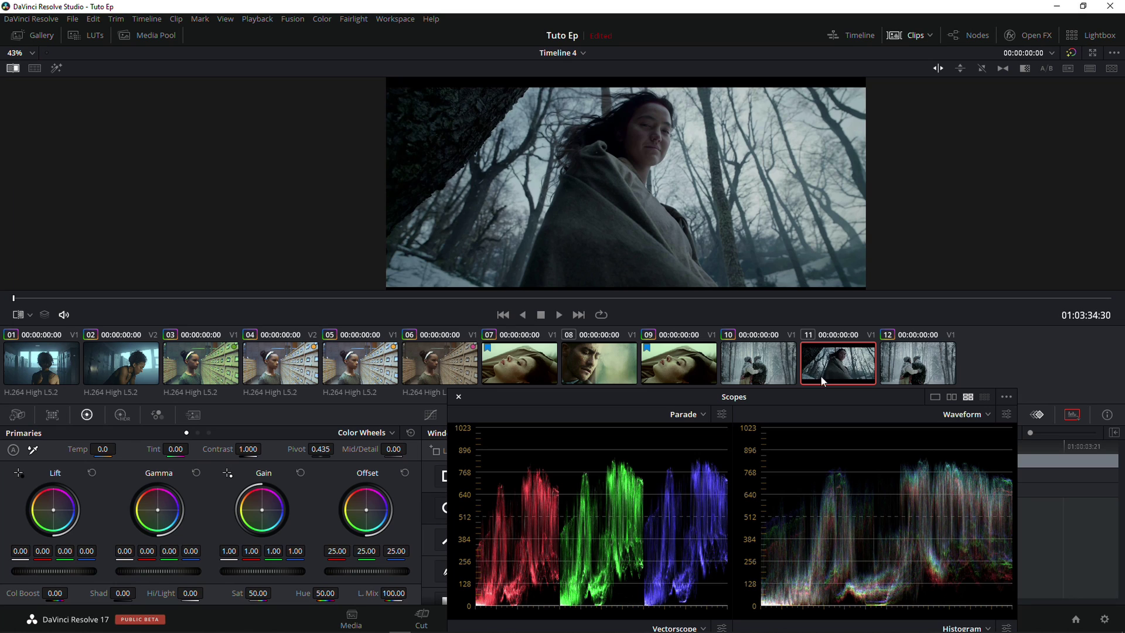
left_click(909, 37)
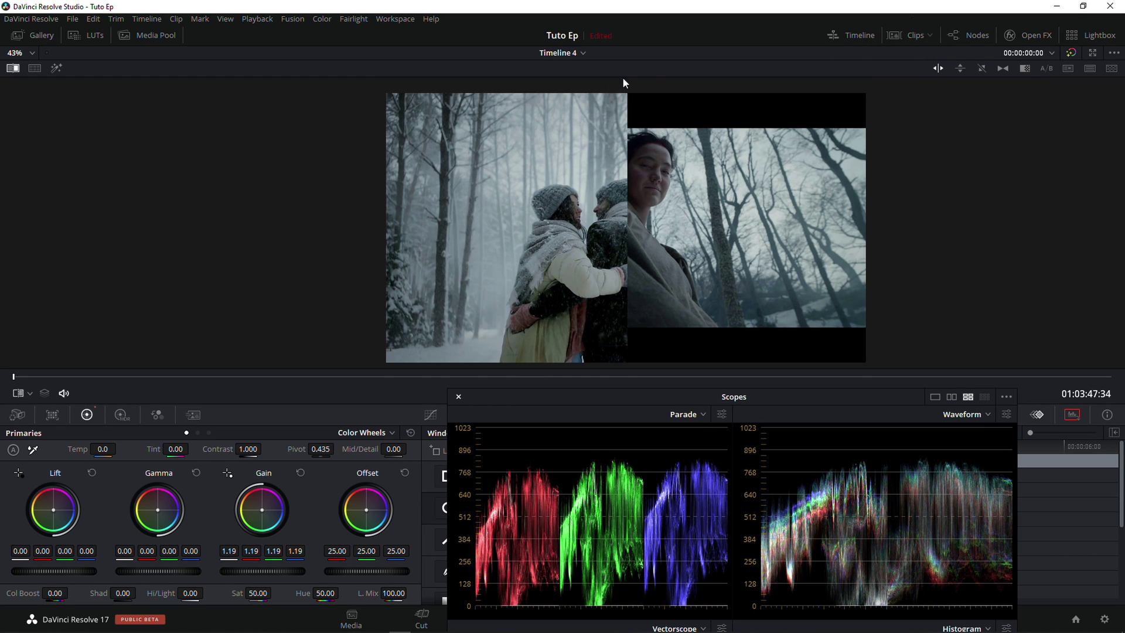
left_click(916, 36)
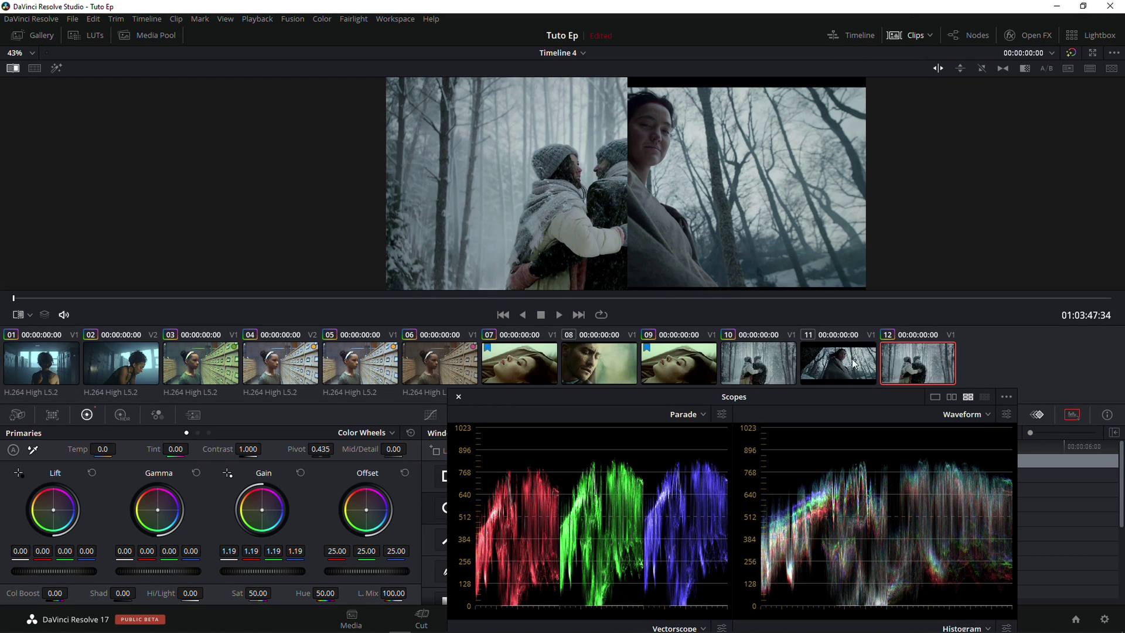
left_click(13, 69)
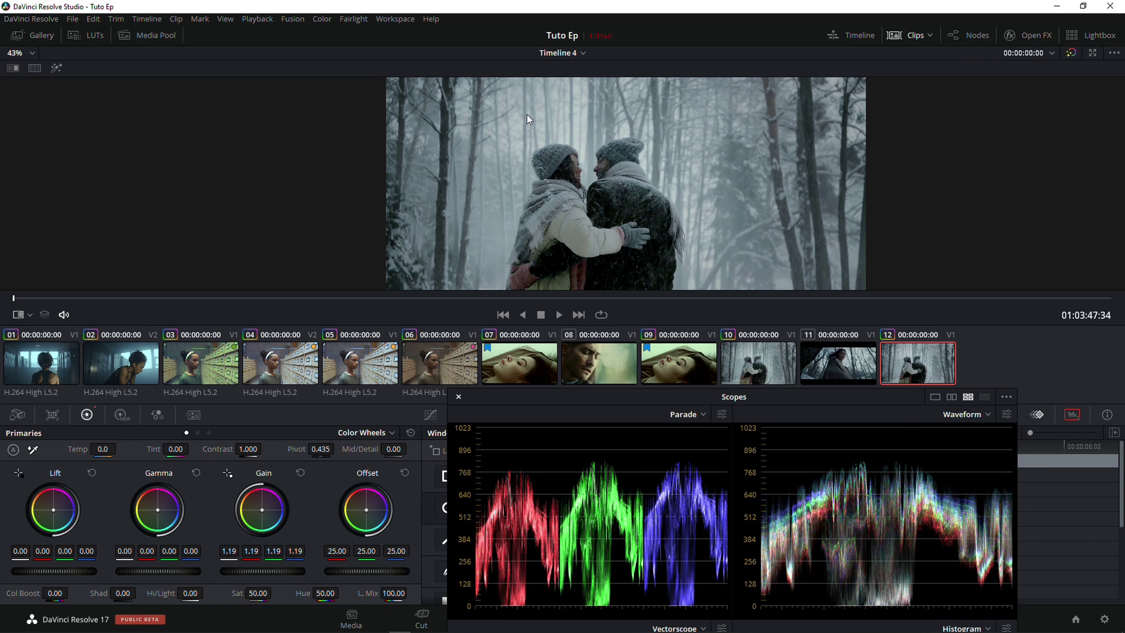
left_click(973, 40)
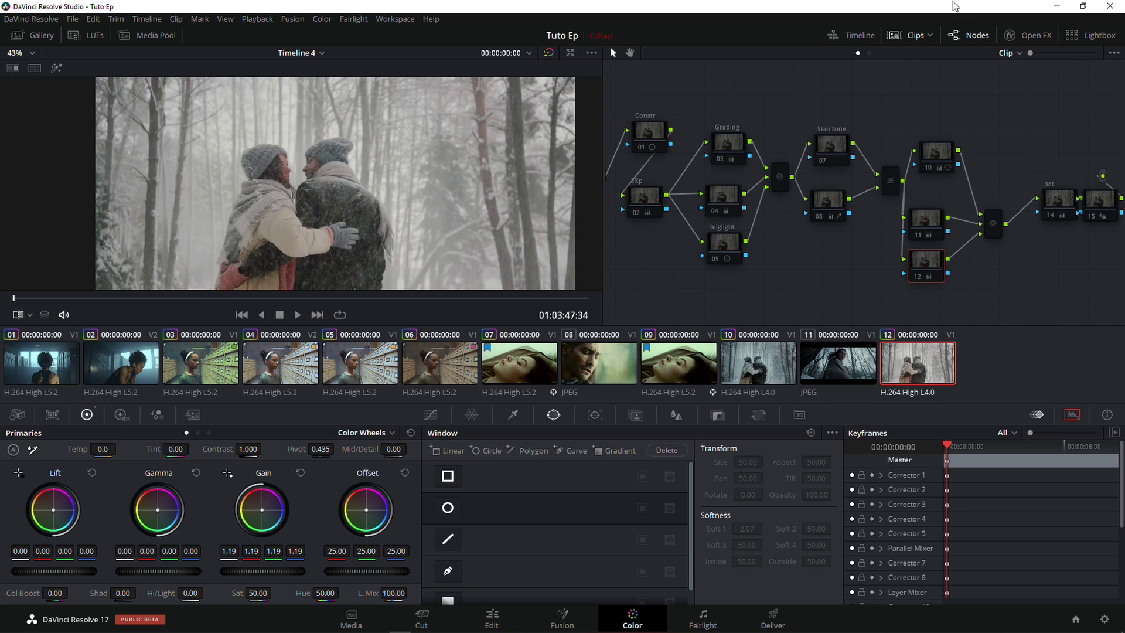
Step: Hide the clip thumbnails and re-enable the EXp, Grading, hilglight and 08 nodes
left_click(899, 38)
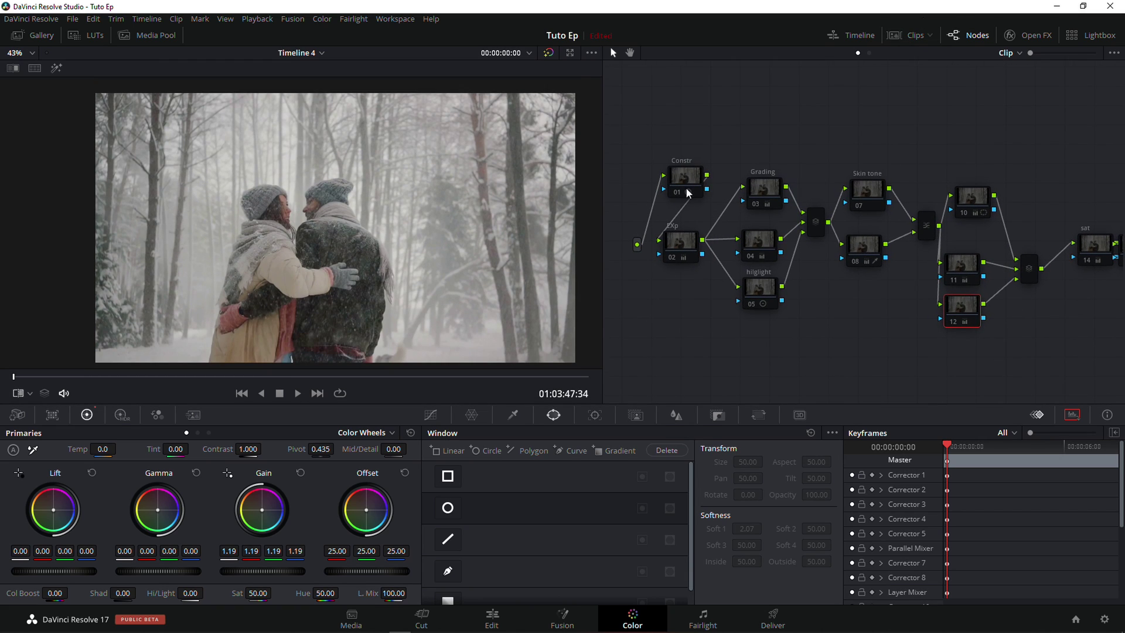
left_click(671, 259)
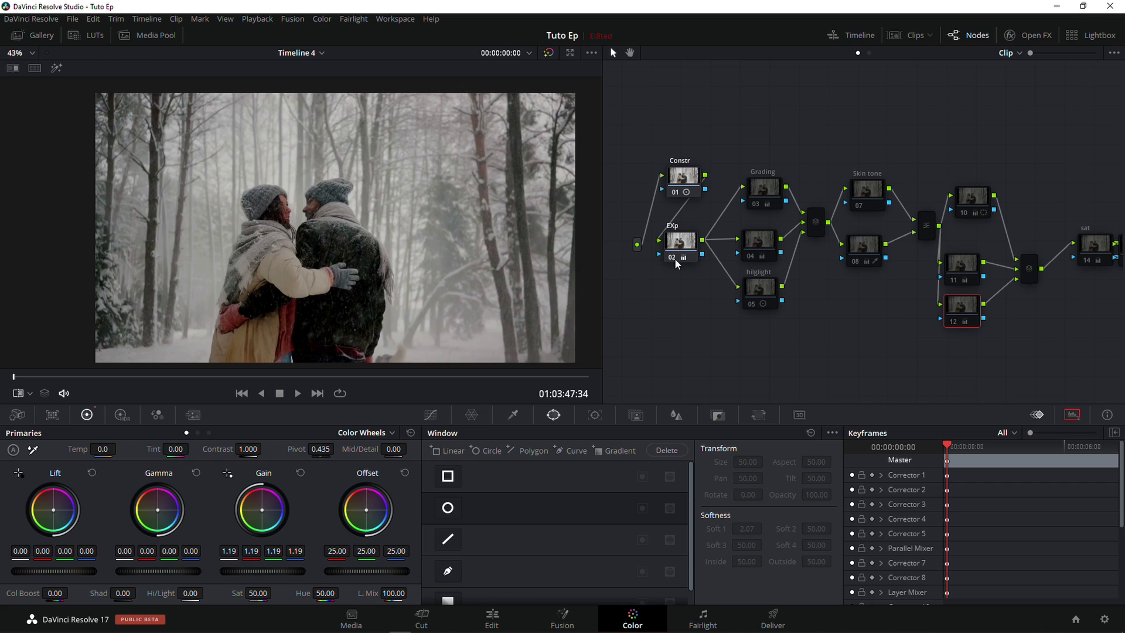
left_click(759, 203)
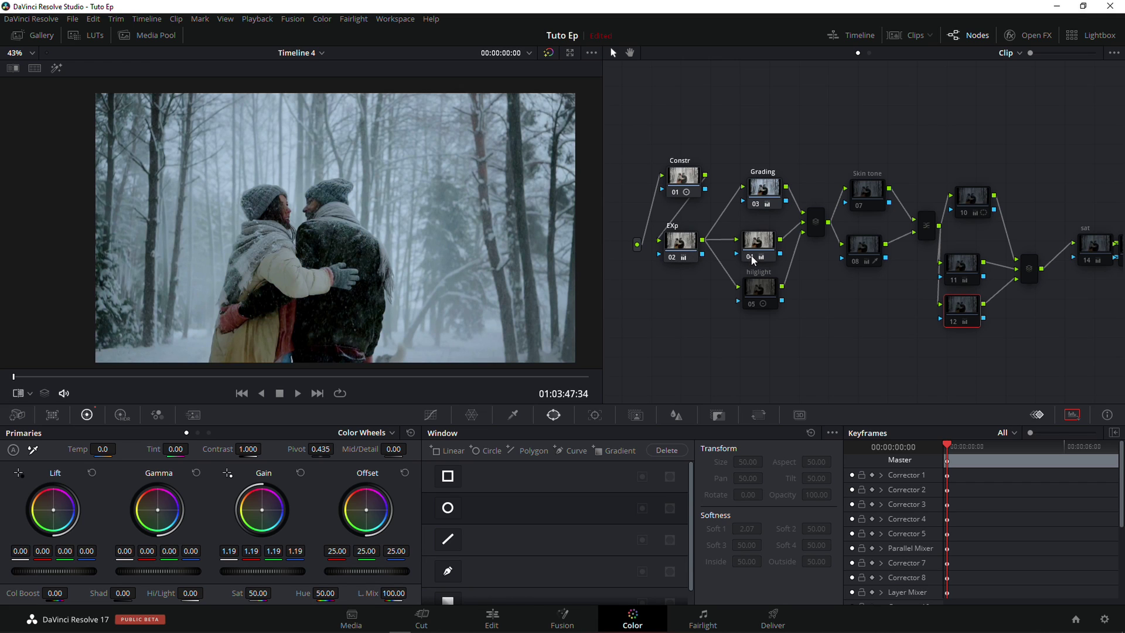
left_click(752, 303)
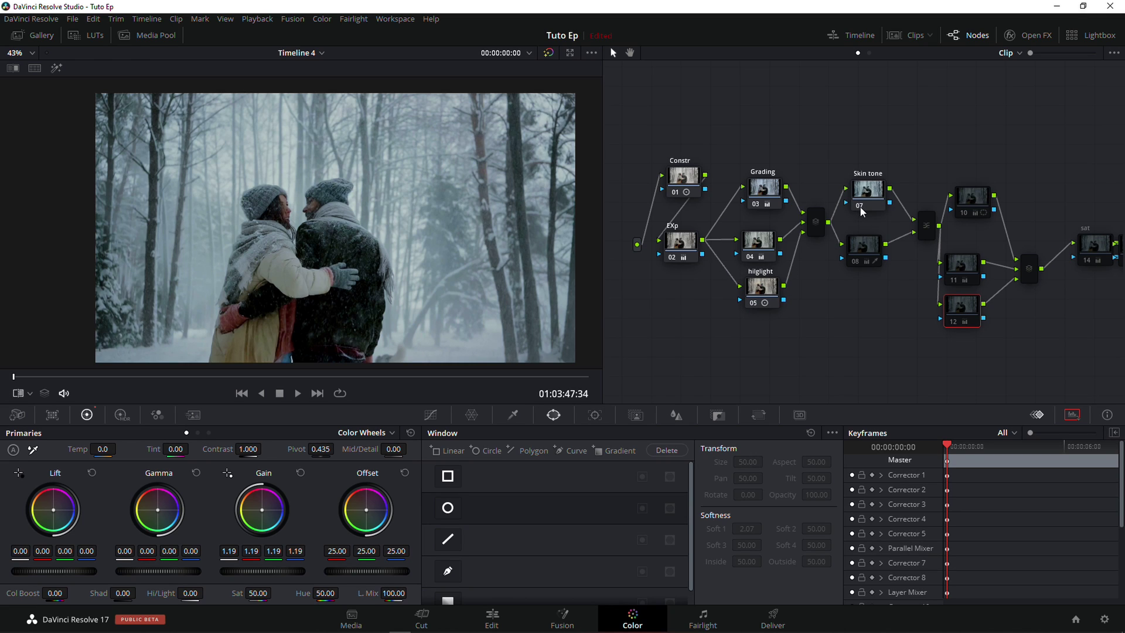
left_click(855, 262)
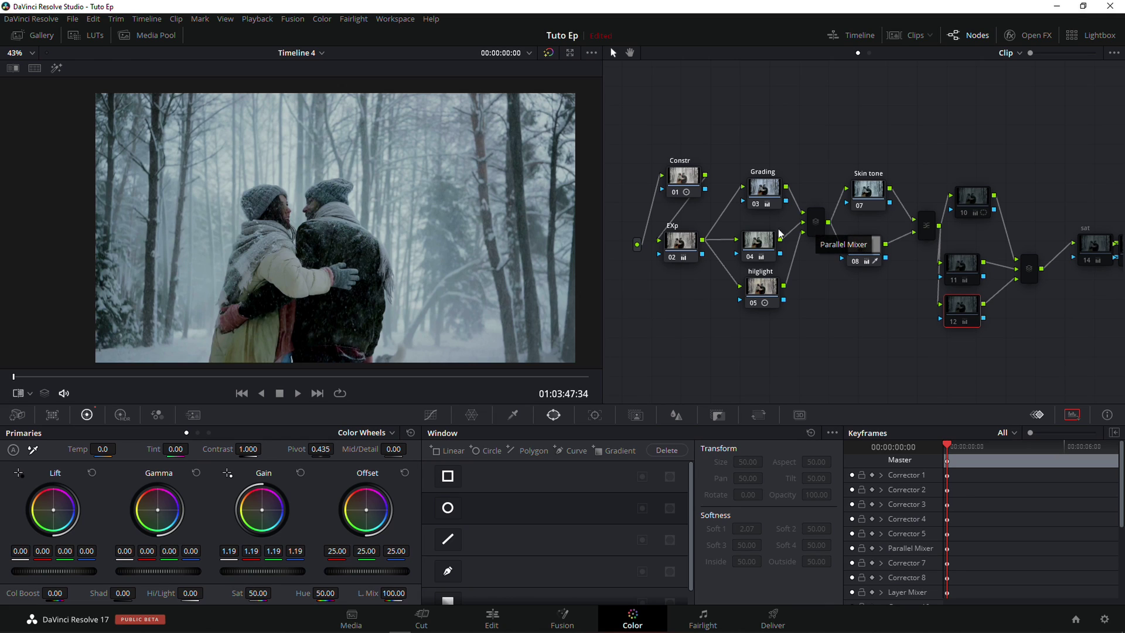
Step: Scroll along the node tree and select the sat node to check its settings
scroll(819, 245, "right", 2)
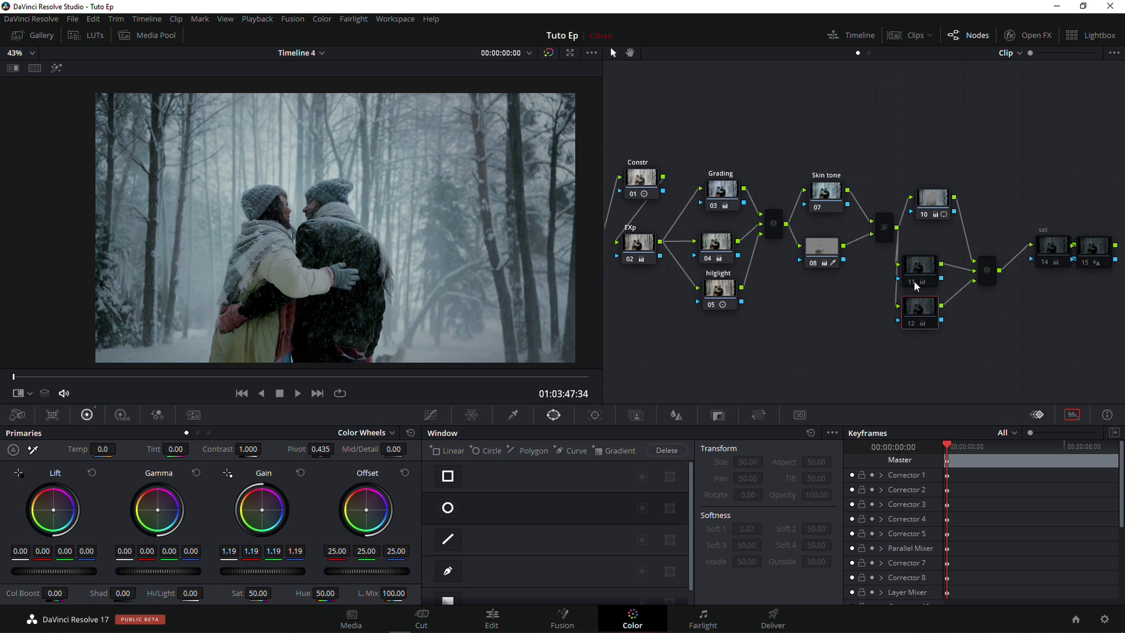
left_click_drag(919, 317, 920, 316)
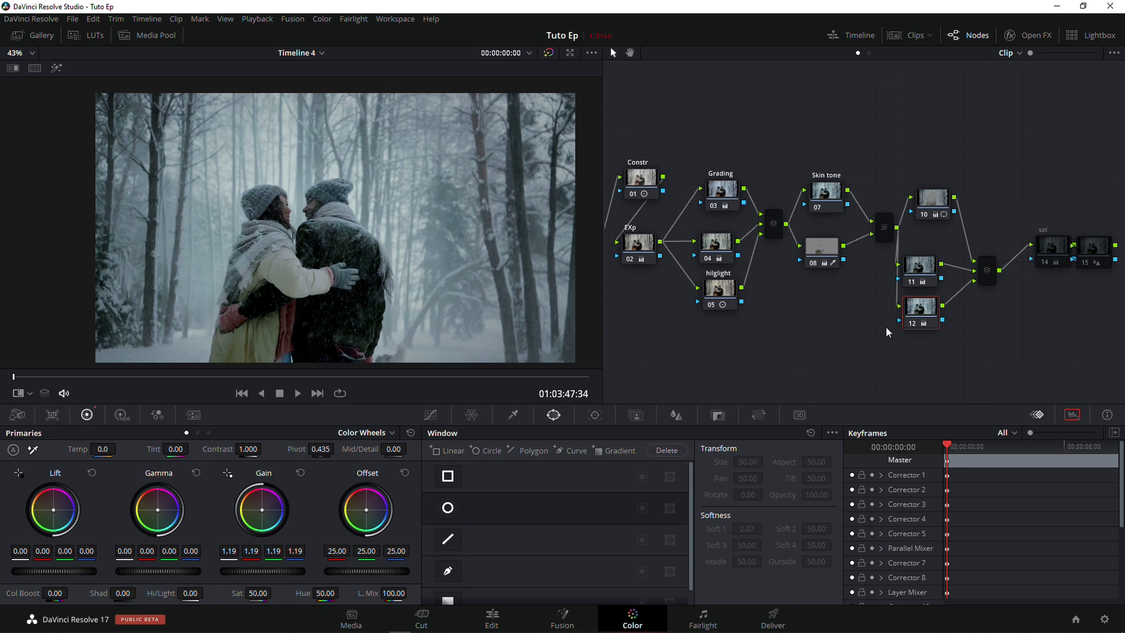
scroll(932, 269, "right", 3)
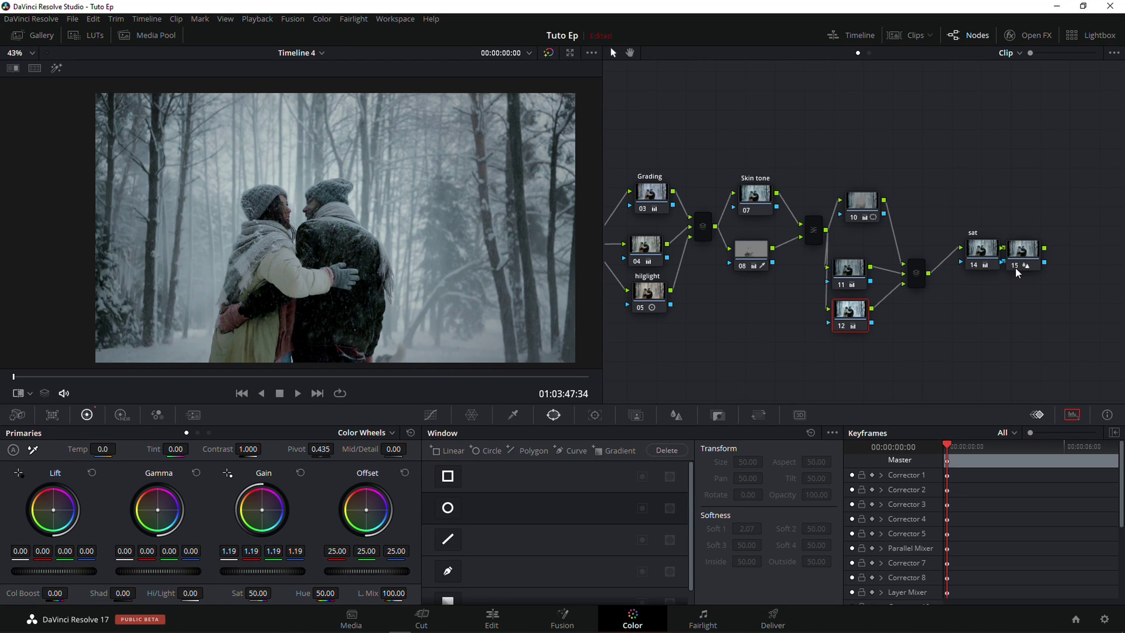
left_click_drag(983, 255, 972, 253)
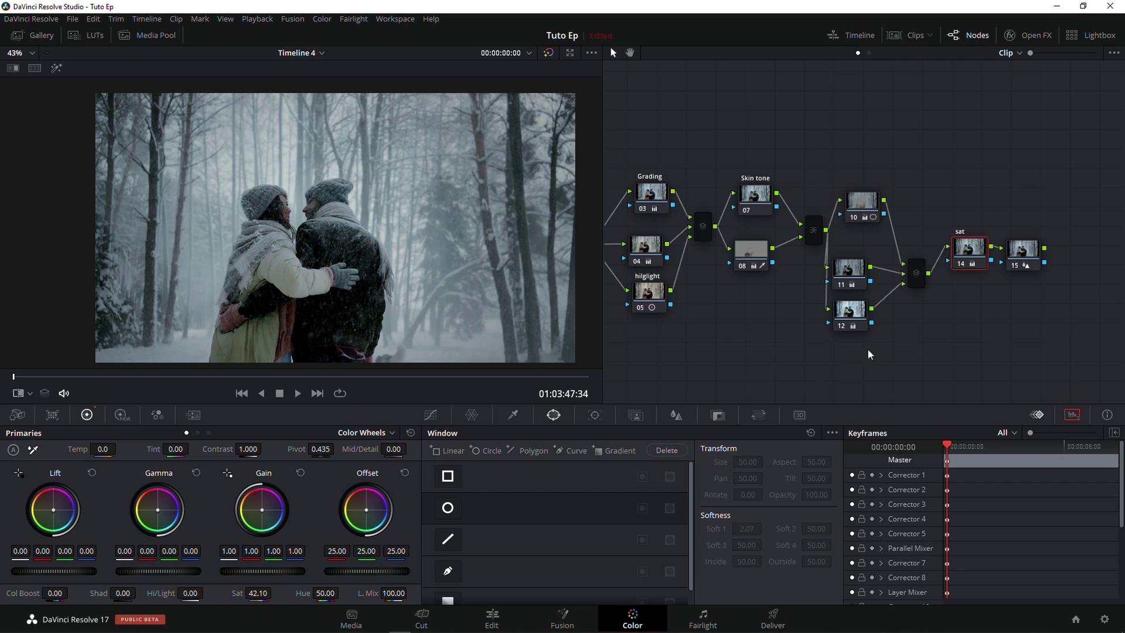